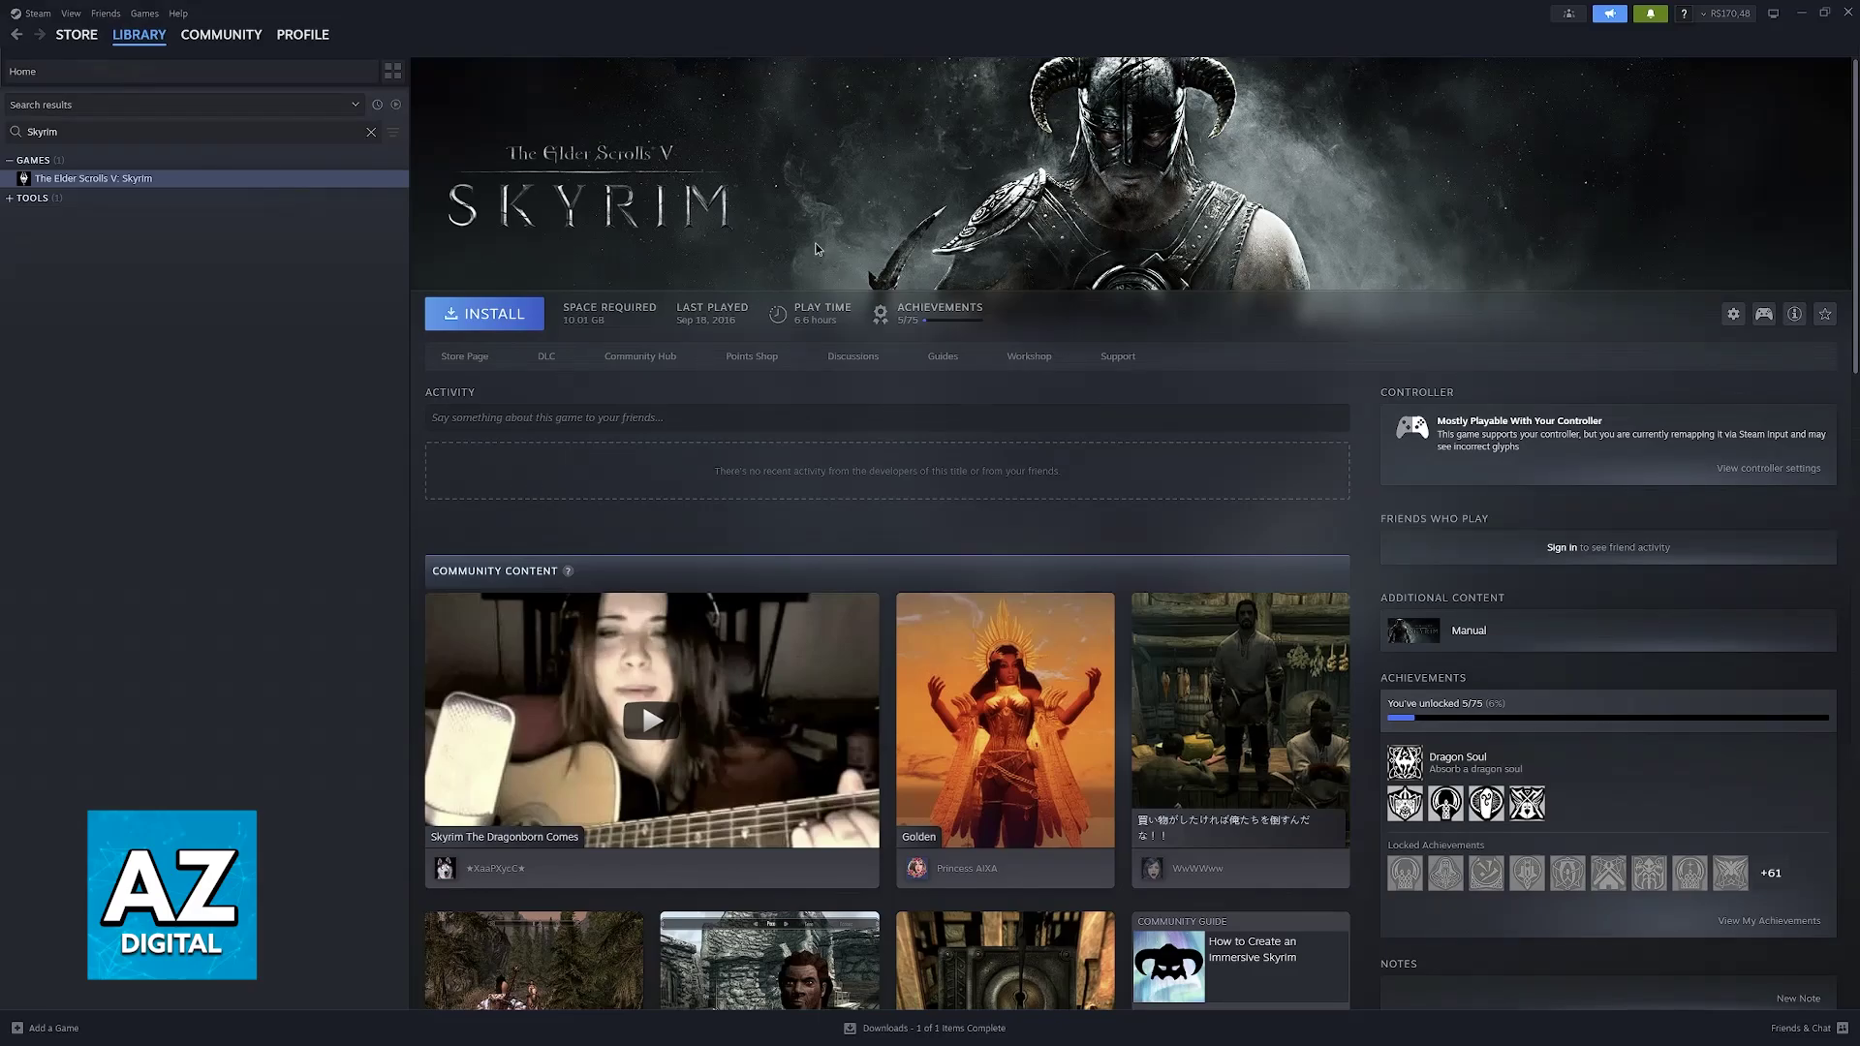
# Set Skyrim's Controller override to Enable Steam Input in its Properties window
pyautogui.rightClick(87, 182)
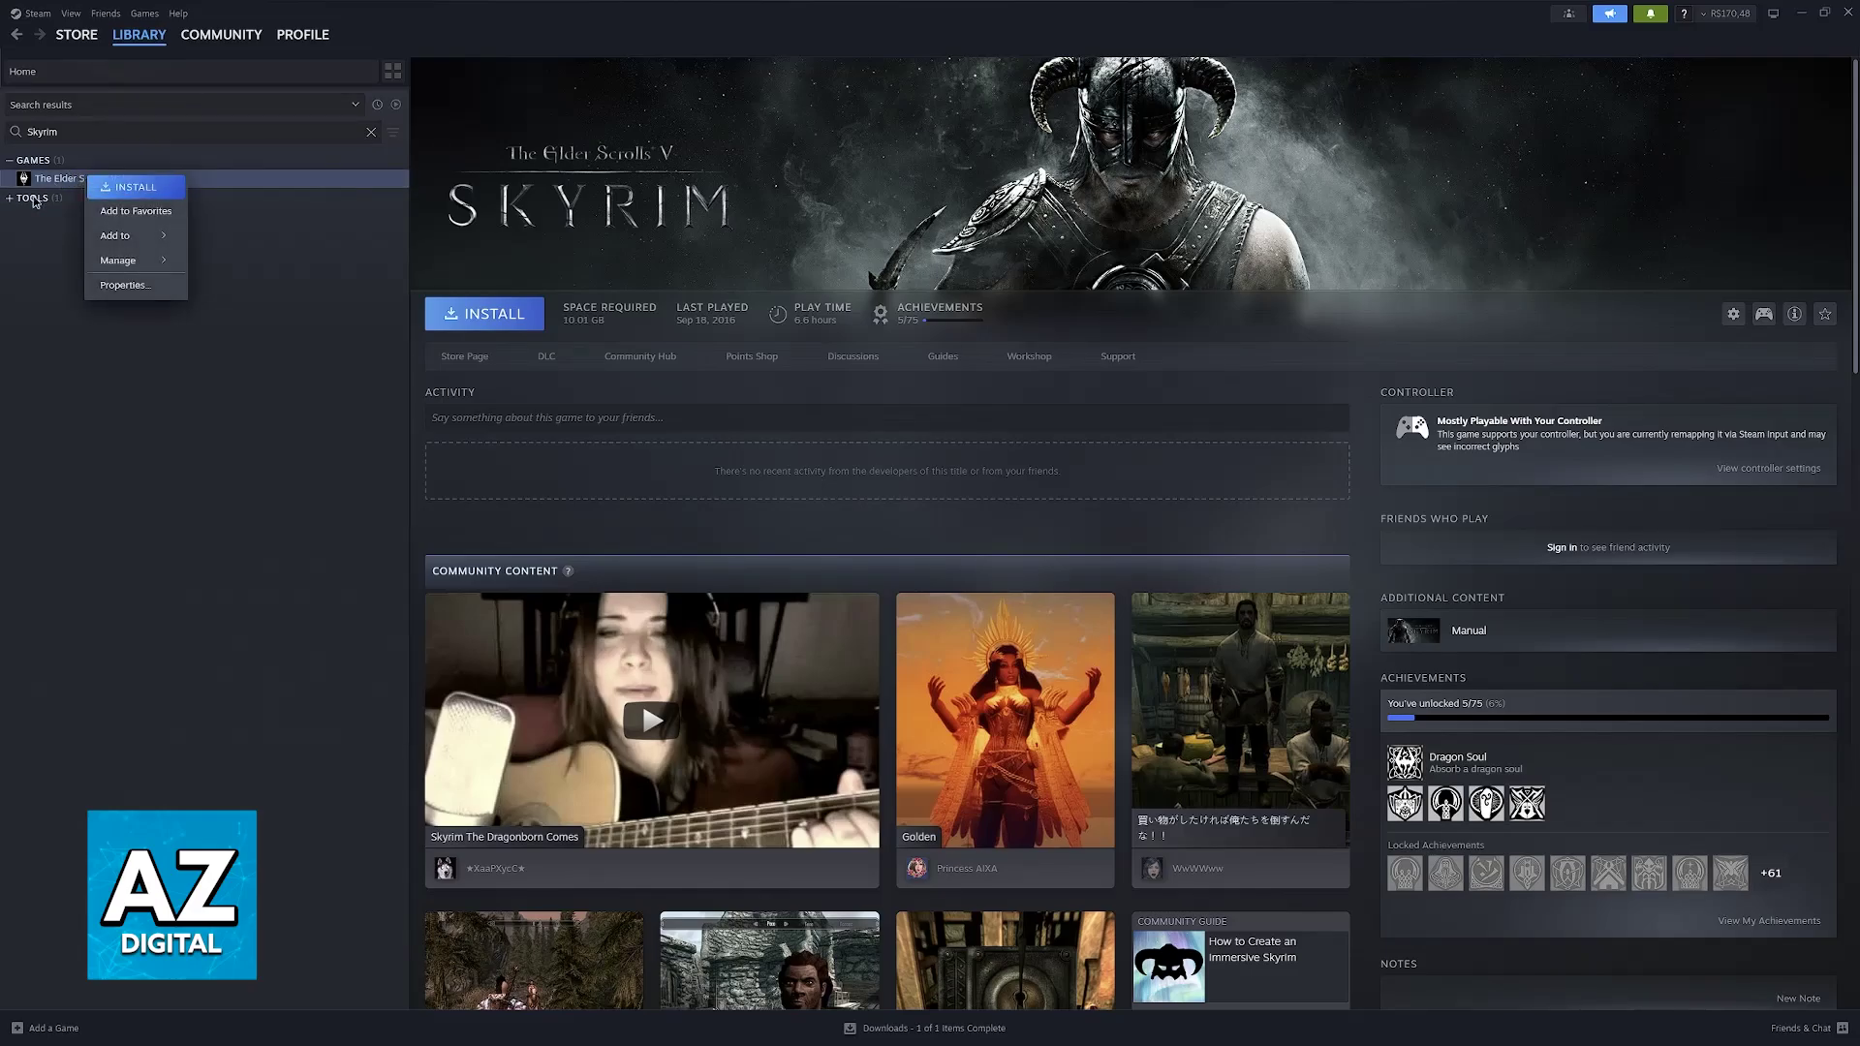
pyautogui.click(105, 287)
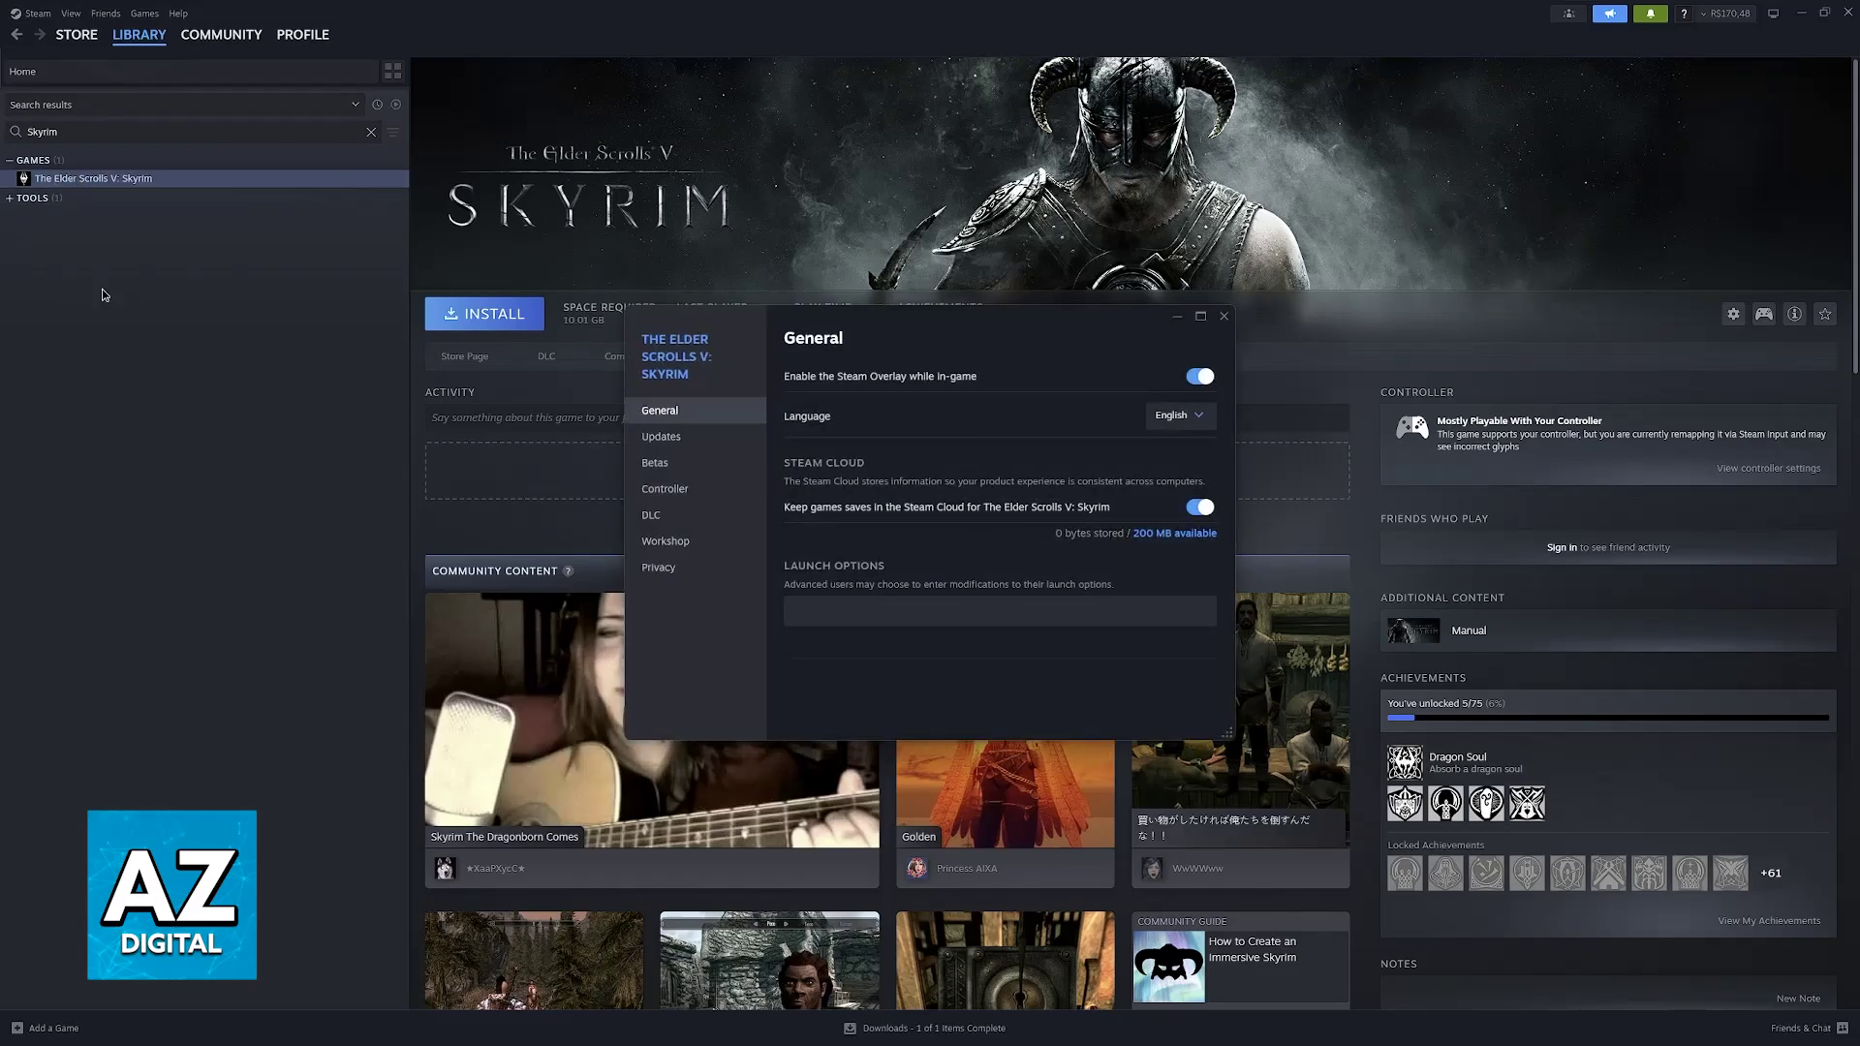
pyautogui.click(670, 490)
pyautogui.click(1126, 435)
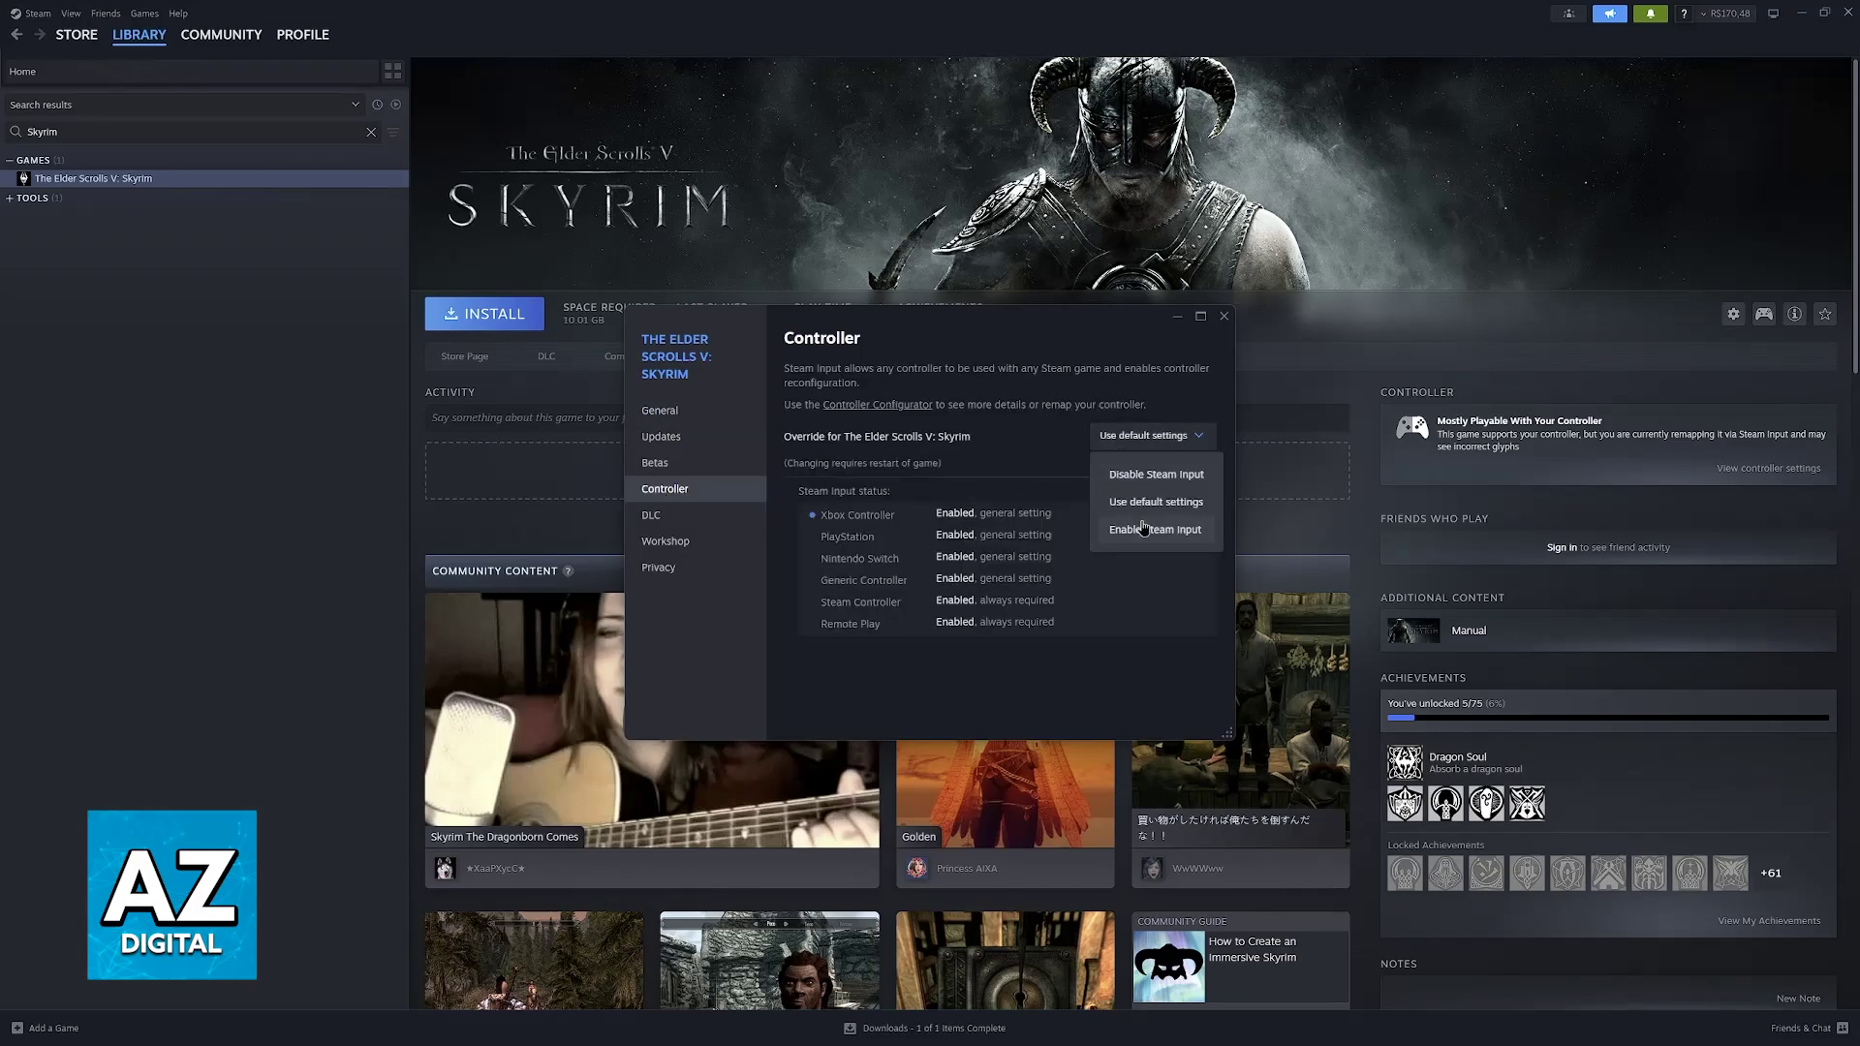
pyautogui.click(1143, 529)
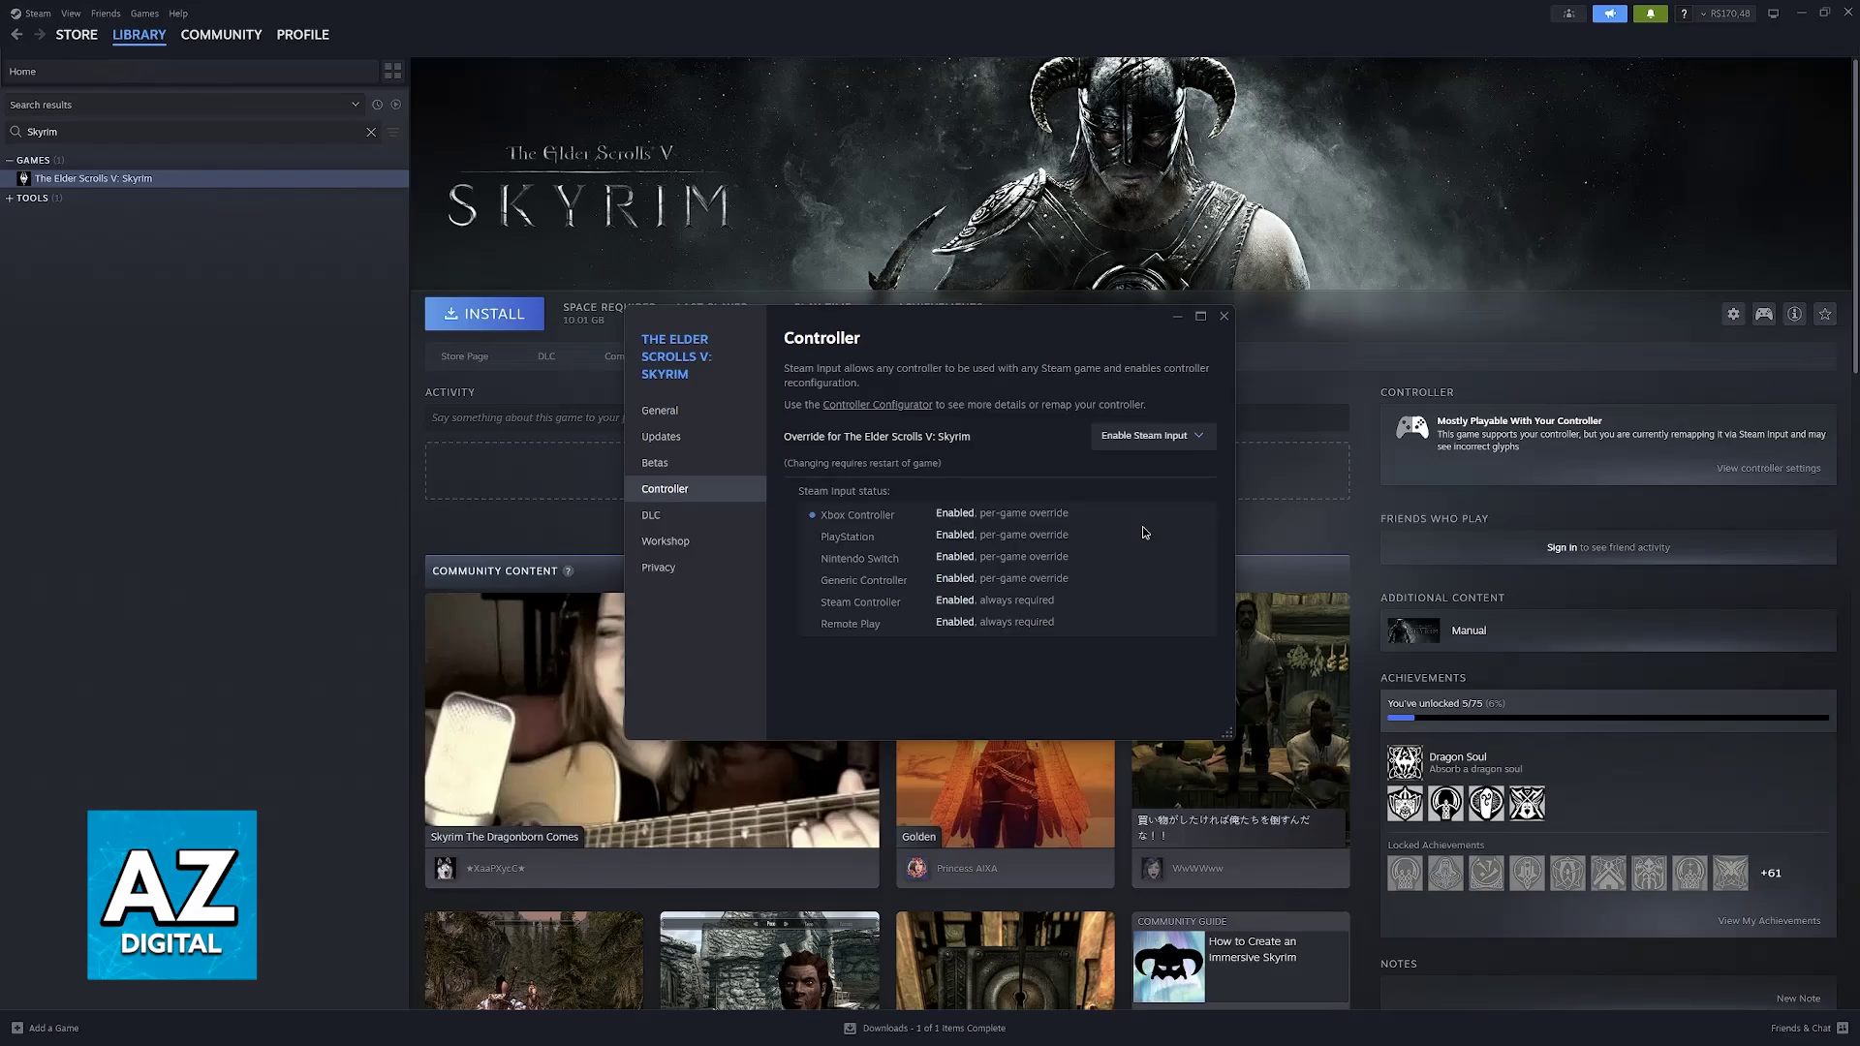
pyautogui.moveTo(1091, 310); pyautogui.dragTo(1523, 497)
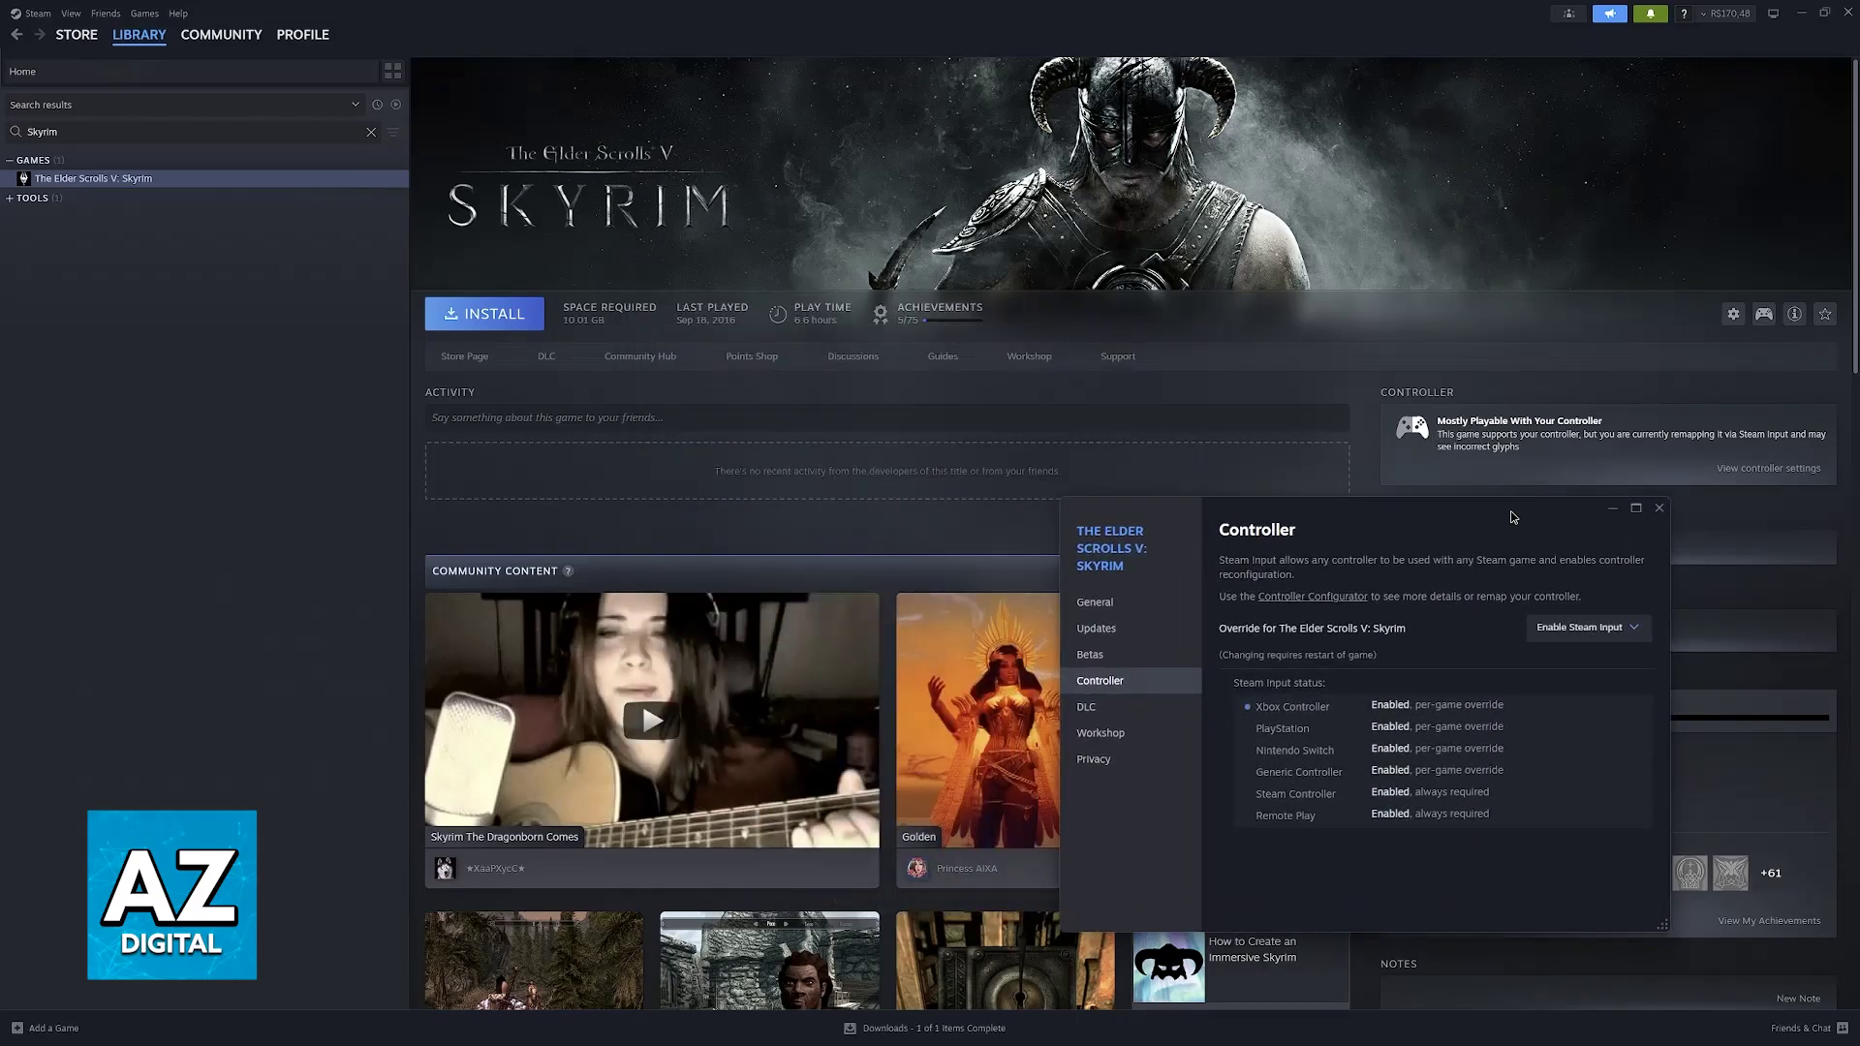
pyautogui.moveTo(1511, 515)
pyautogui.mouseDown()
pyautogui.moveTo(1083, 365)
pyautogui.moveTo(1107, 350)
pyautogui.mouseUp()
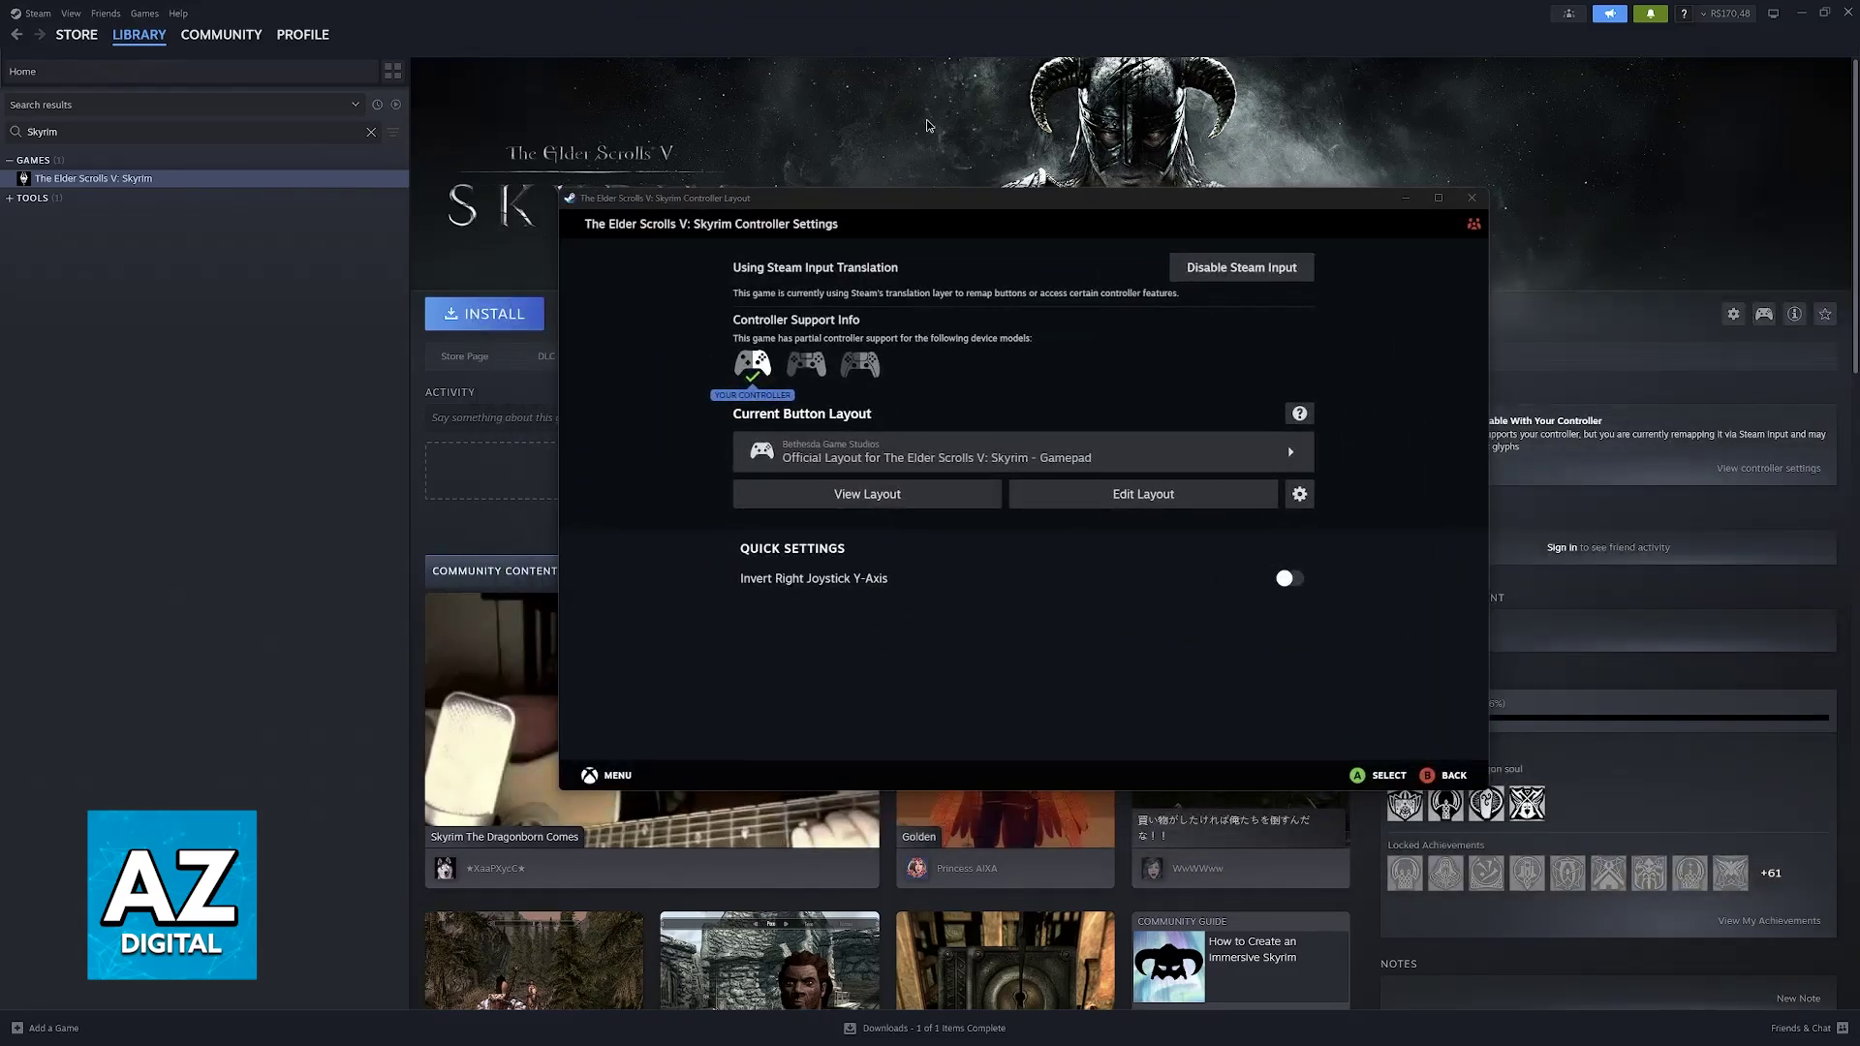
pyautogui.press('Down')
pyautogui.press('Up')
pyautogui.press('Return')
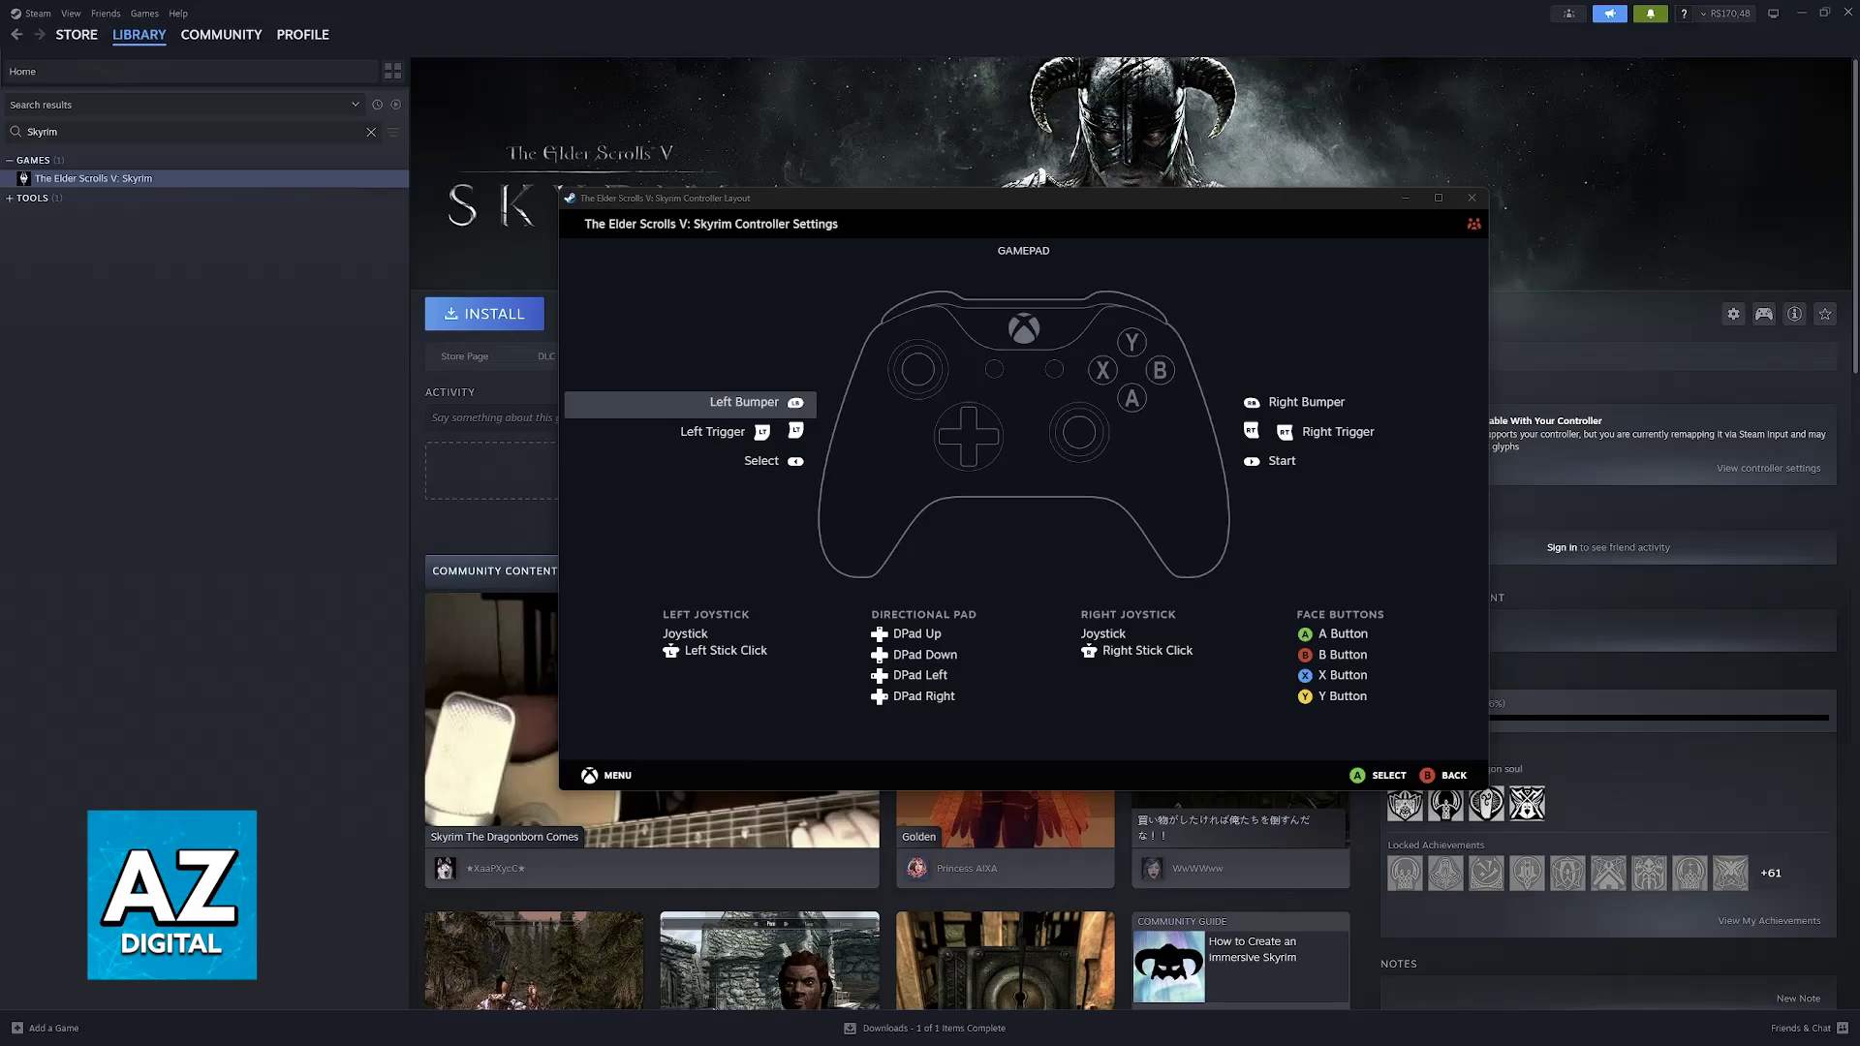
pyautogui.press('Down')
pyautogui.press('Down')
pyautogui.press('Right')
pyautogui.press('Up')
pyautogui.press('Up')
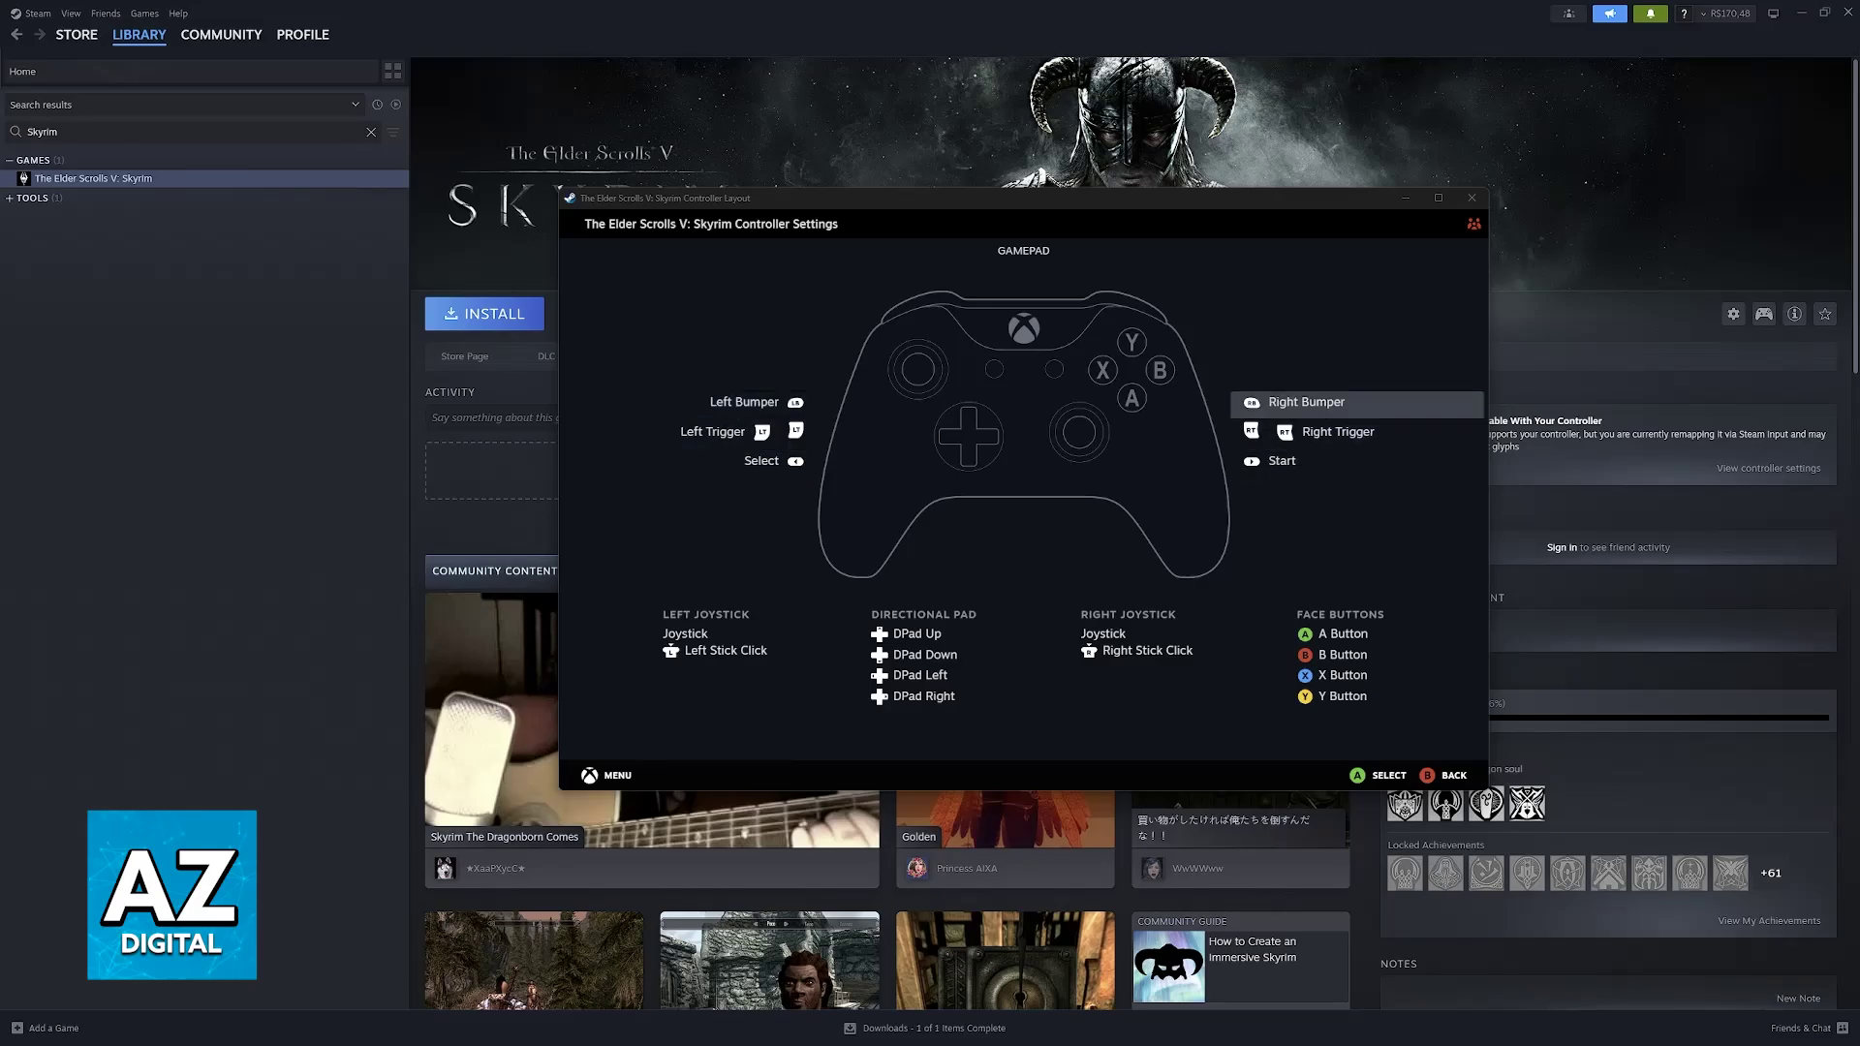
pyautogui.press('Down')
pyautogui.press('Down')
pyautogui.press('Escape')
pyautogui.press('Right')
pyautogui.press('Return')
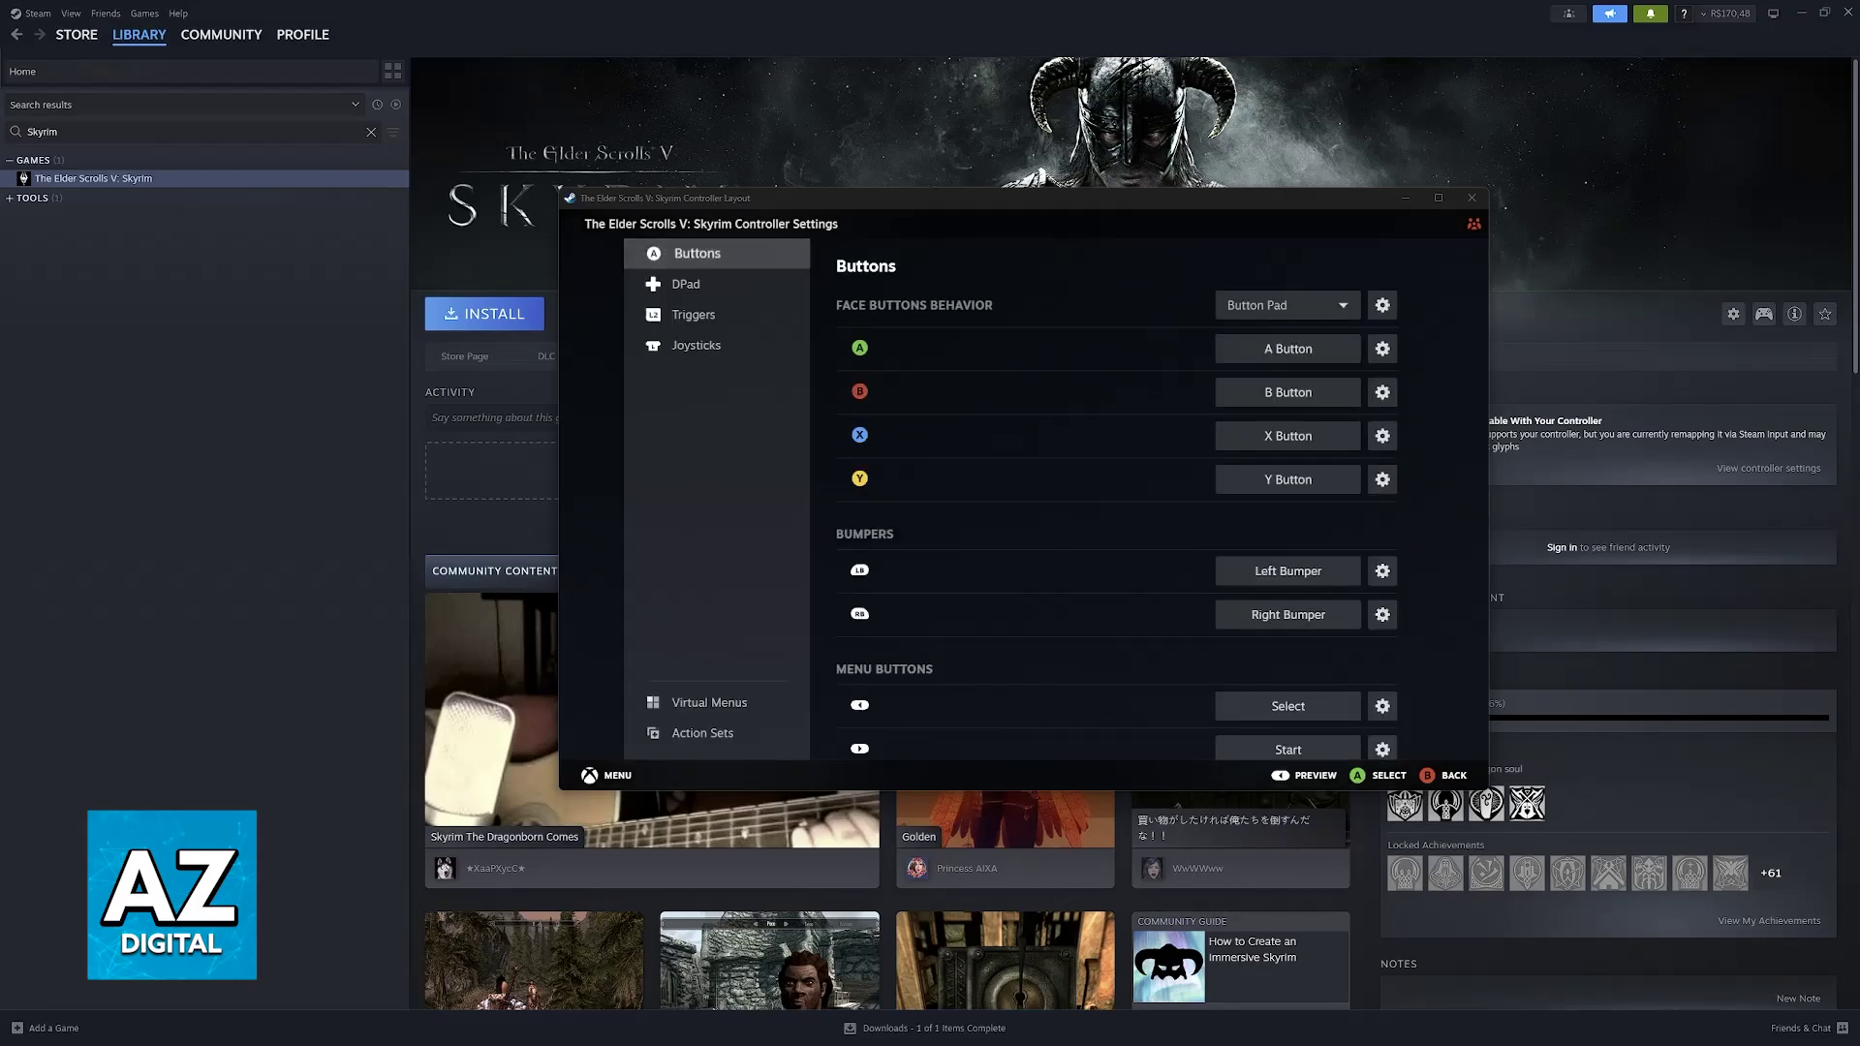
pyautogui.press('Down')
pyautogui.press('Up')
pyautogui.press('Down')
pyautogui.press('Right')
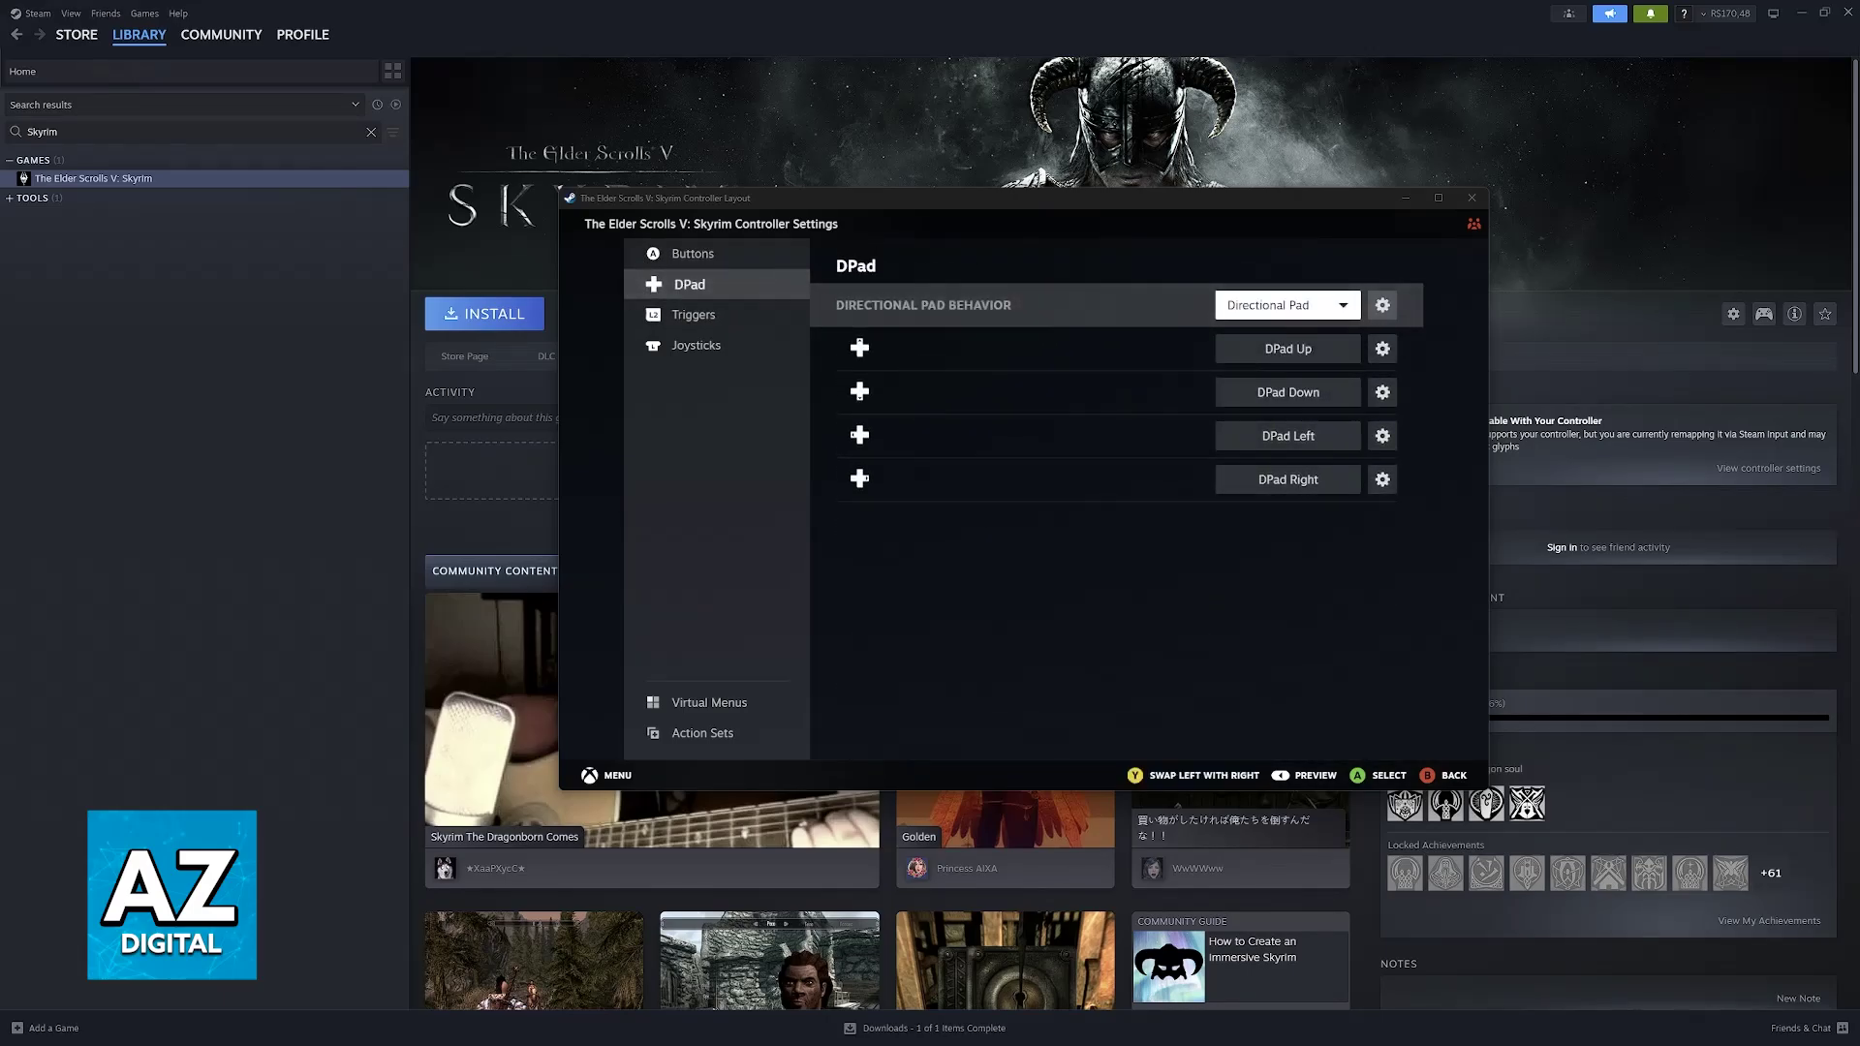
pyautogui.press('Down')
pyautogui.press('Up')
pyautogui.press('Left')
pyautogui.press('Up')
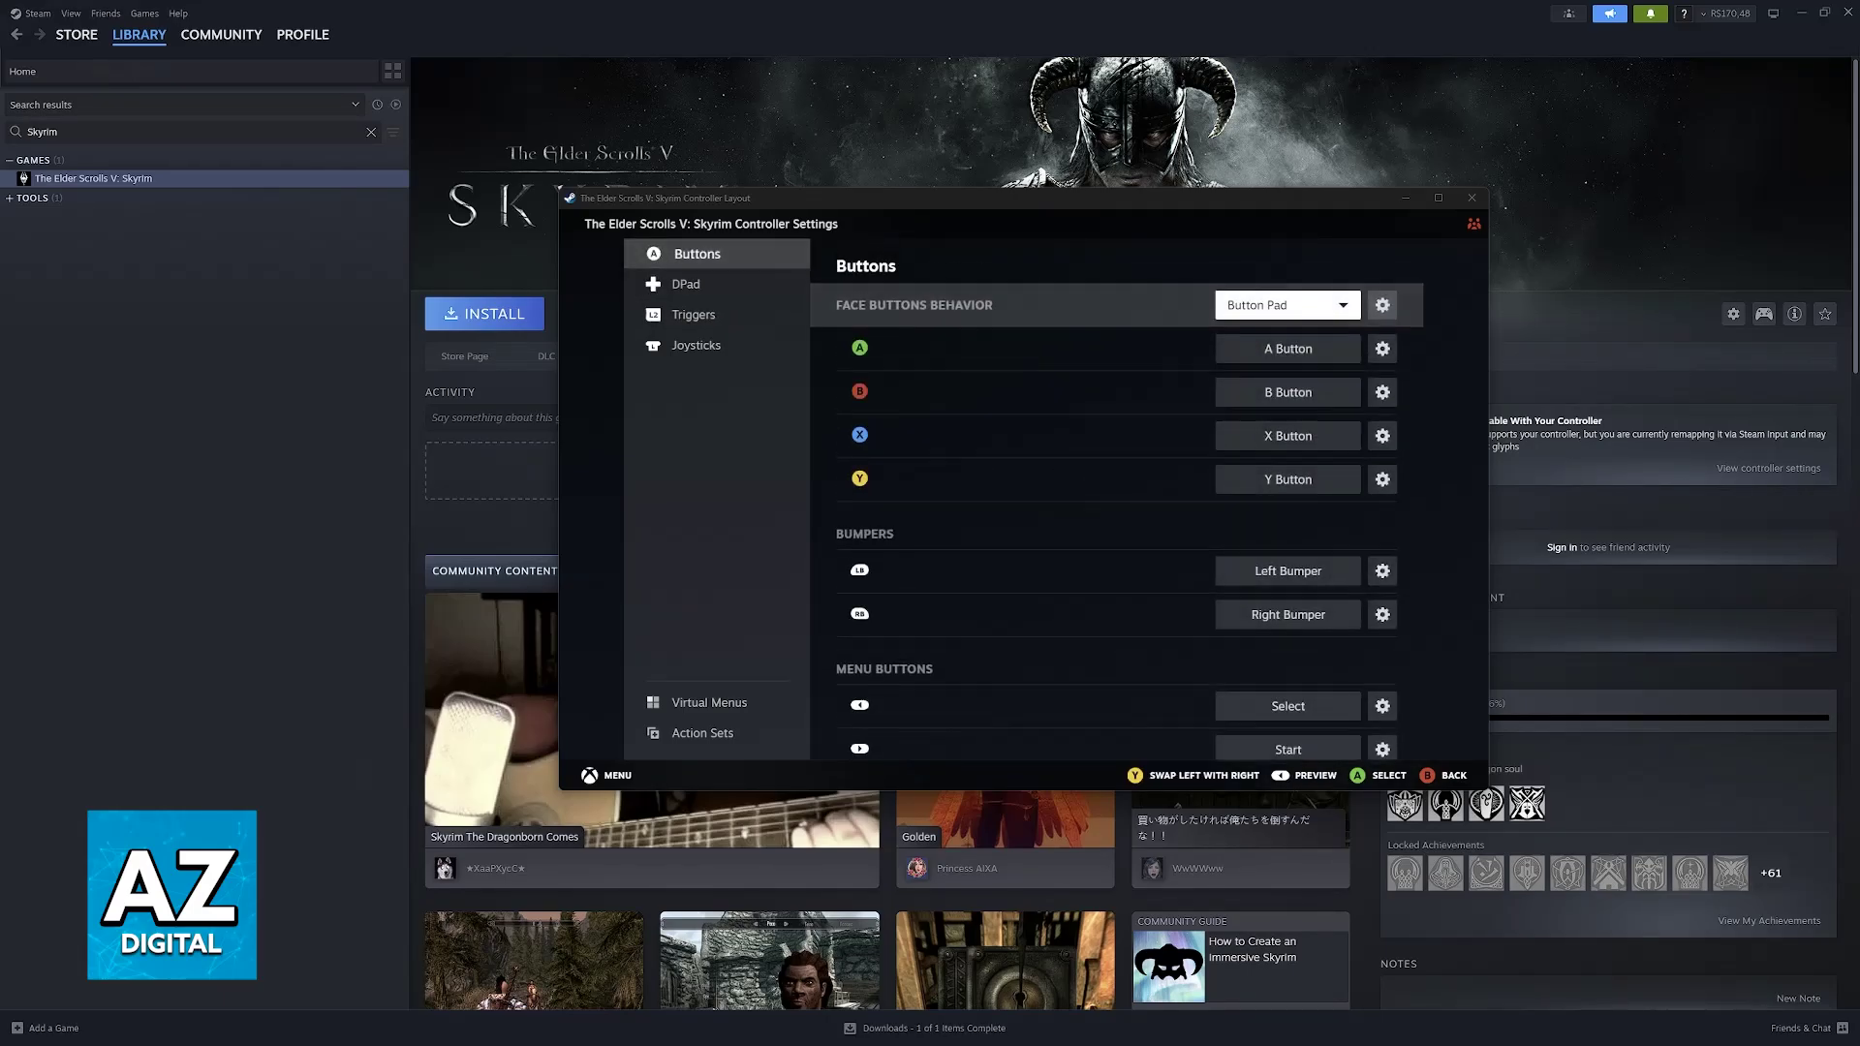
pyautogui.press('Down')
pyautogui.press('Return')
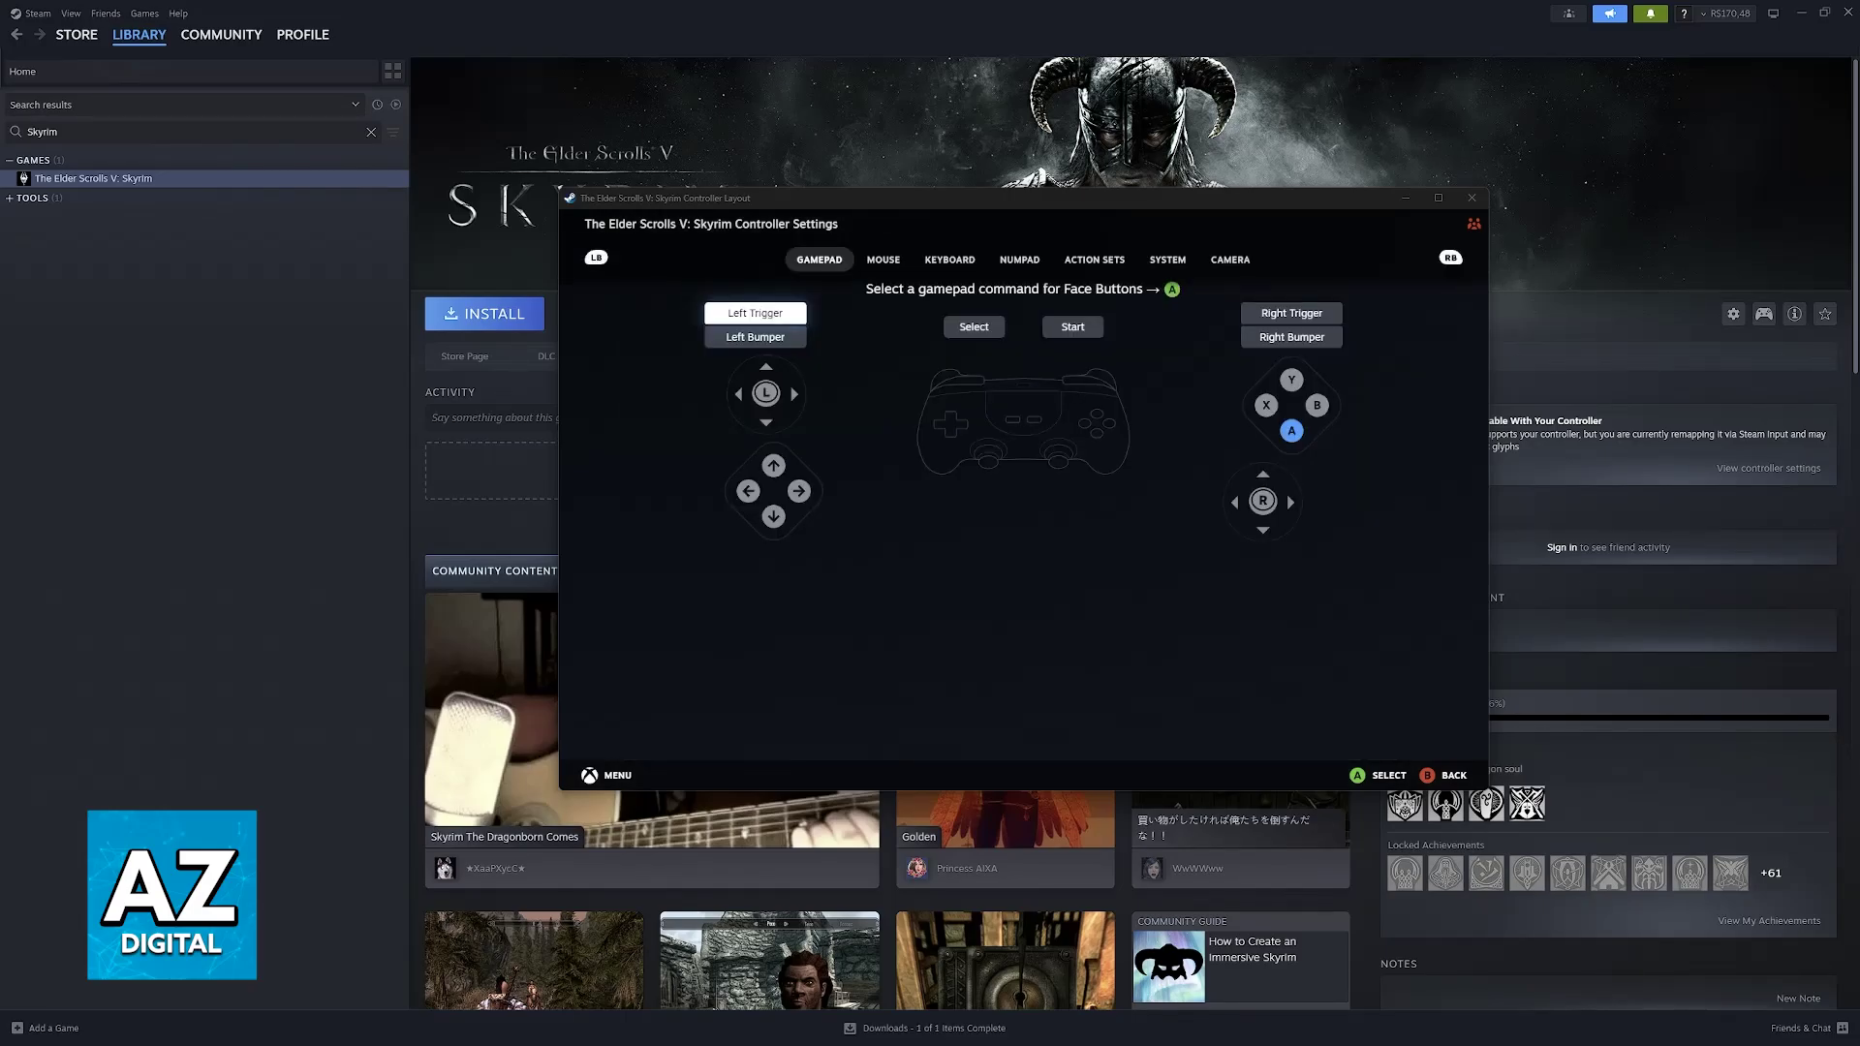
pyautogui.press('Right')
pyautogui.press('Right')
pyautogui.press('Right')
pyautogui.press('Right')
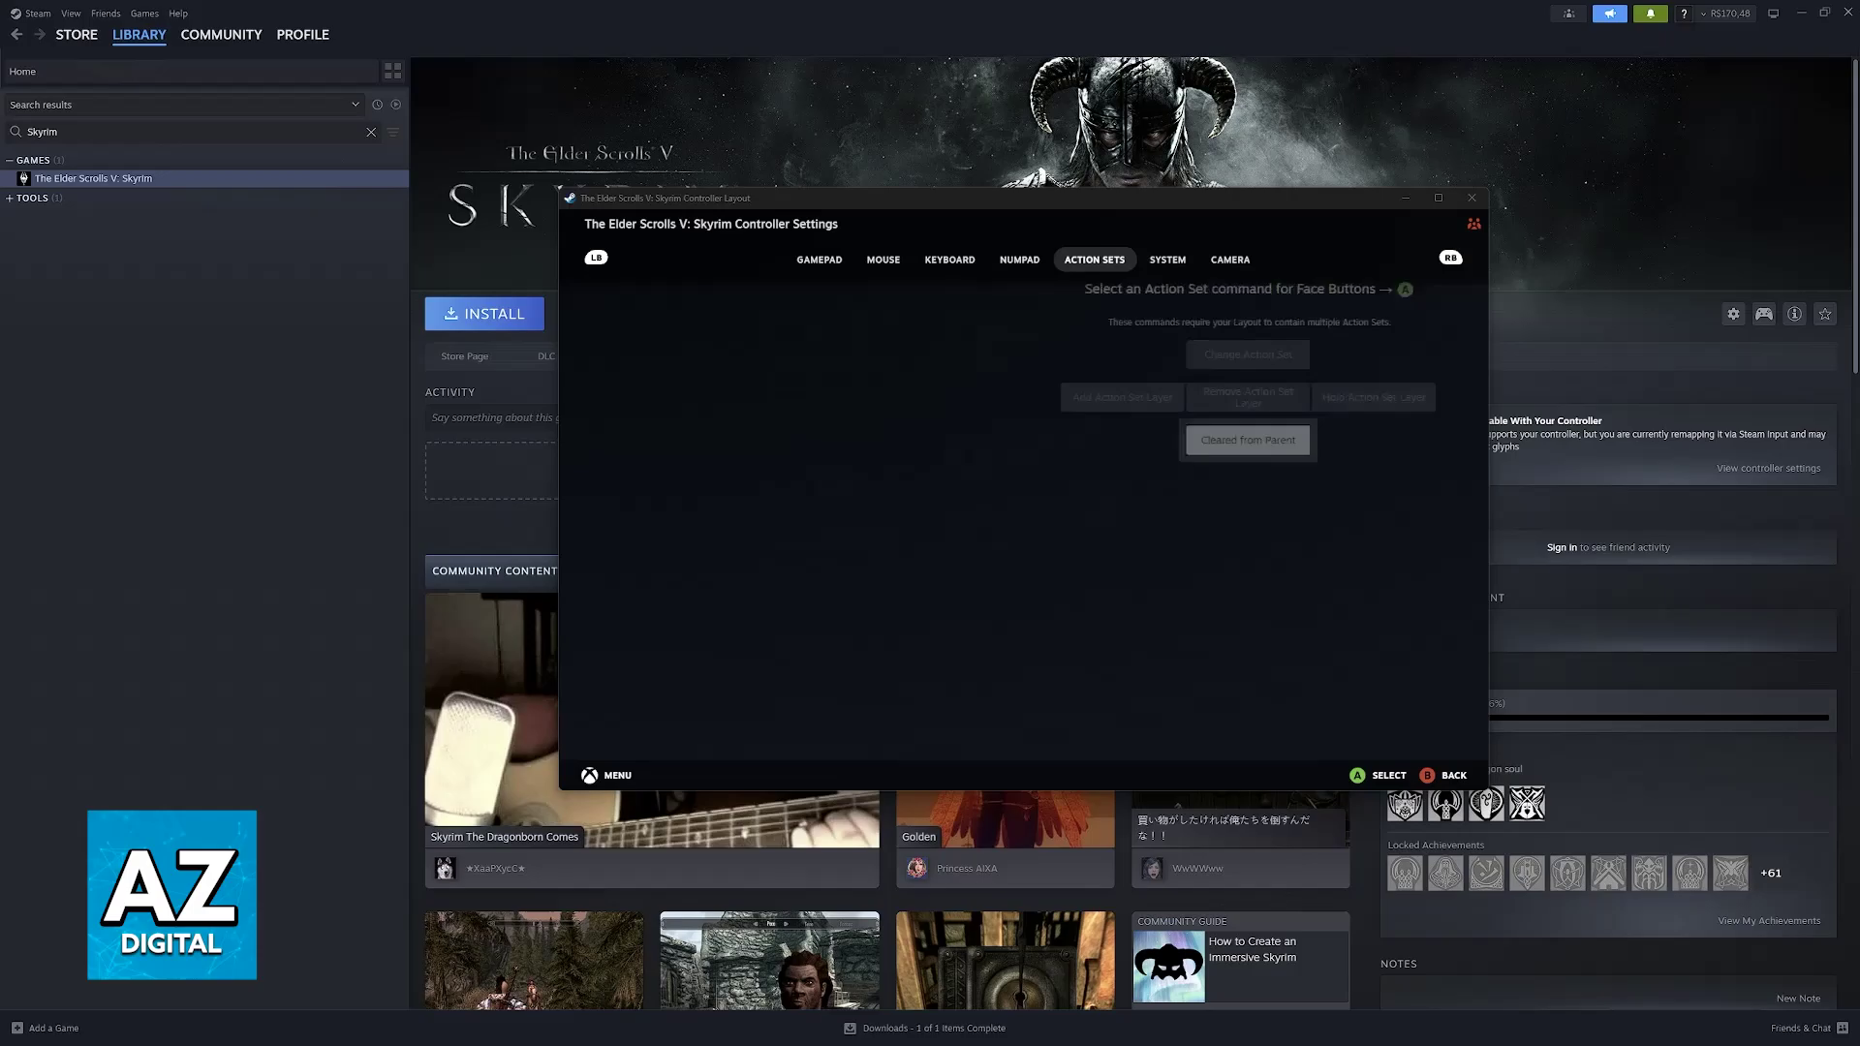
pyautogui.press('Right')
pyautogui.press('Right')
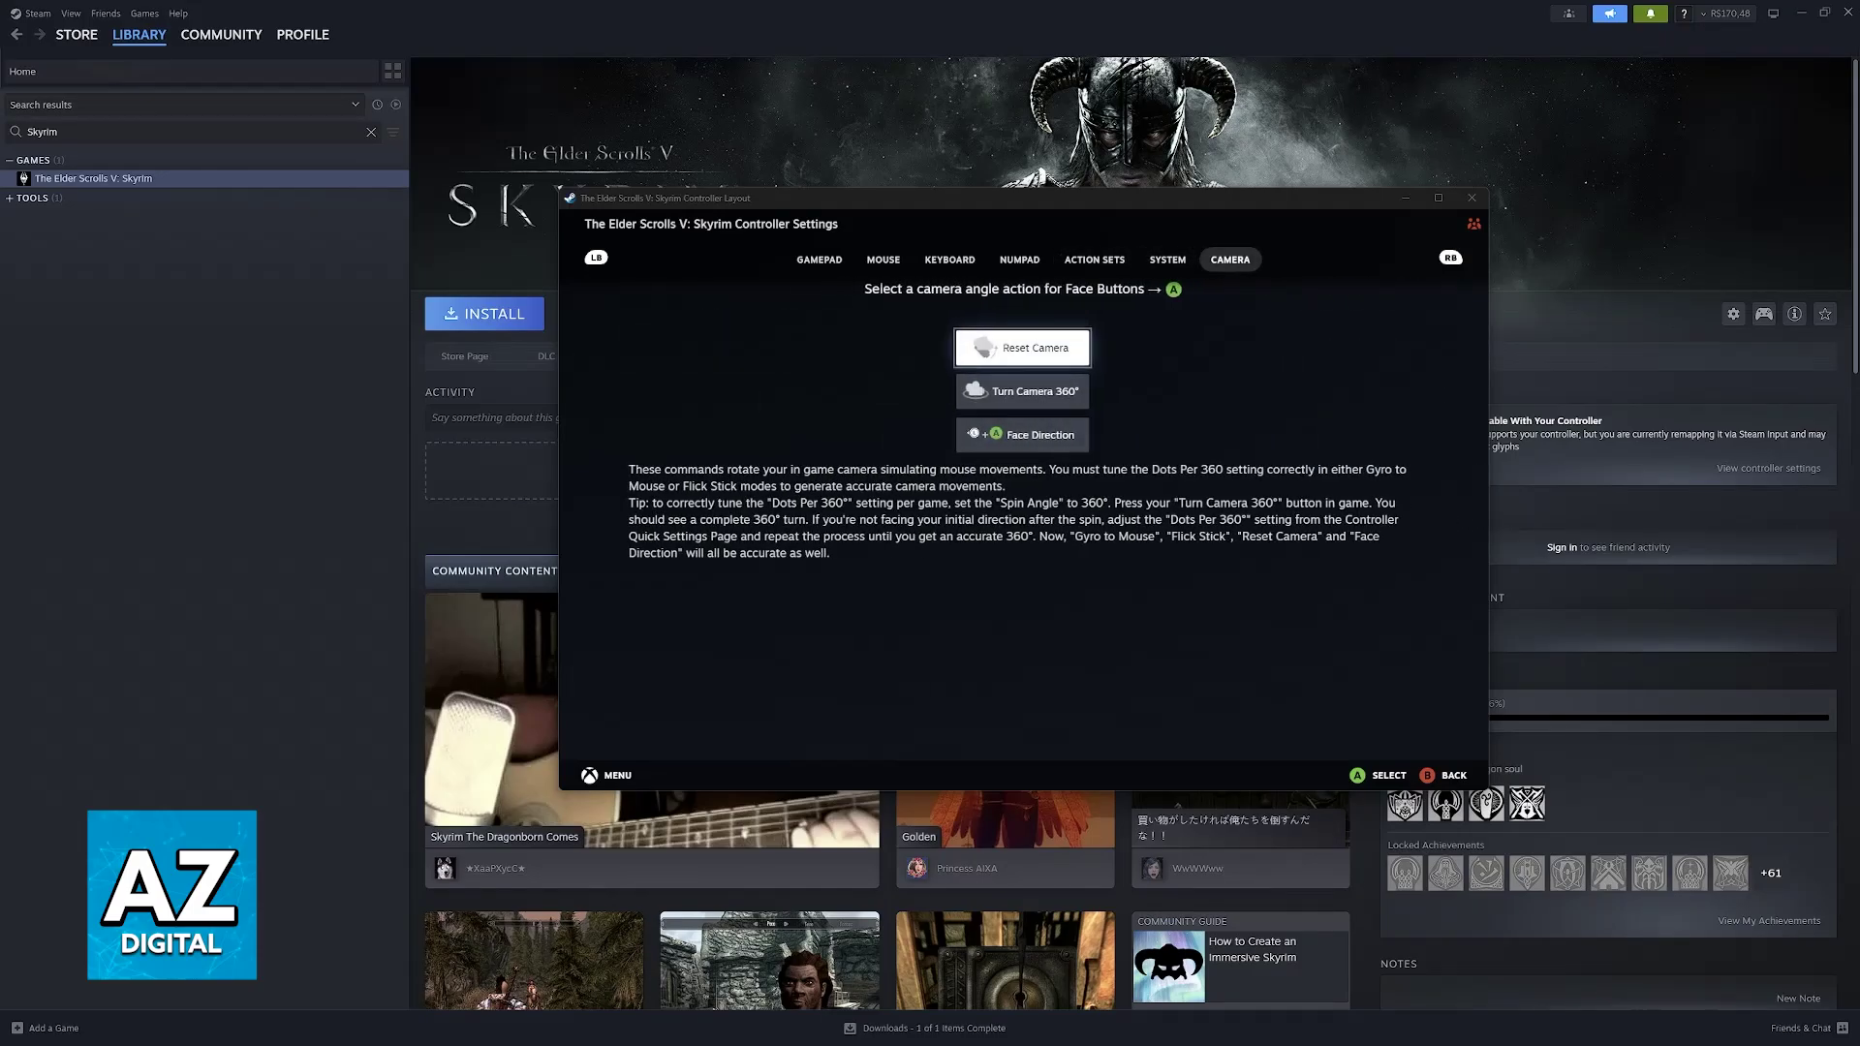
pyautogui.press('Escape')
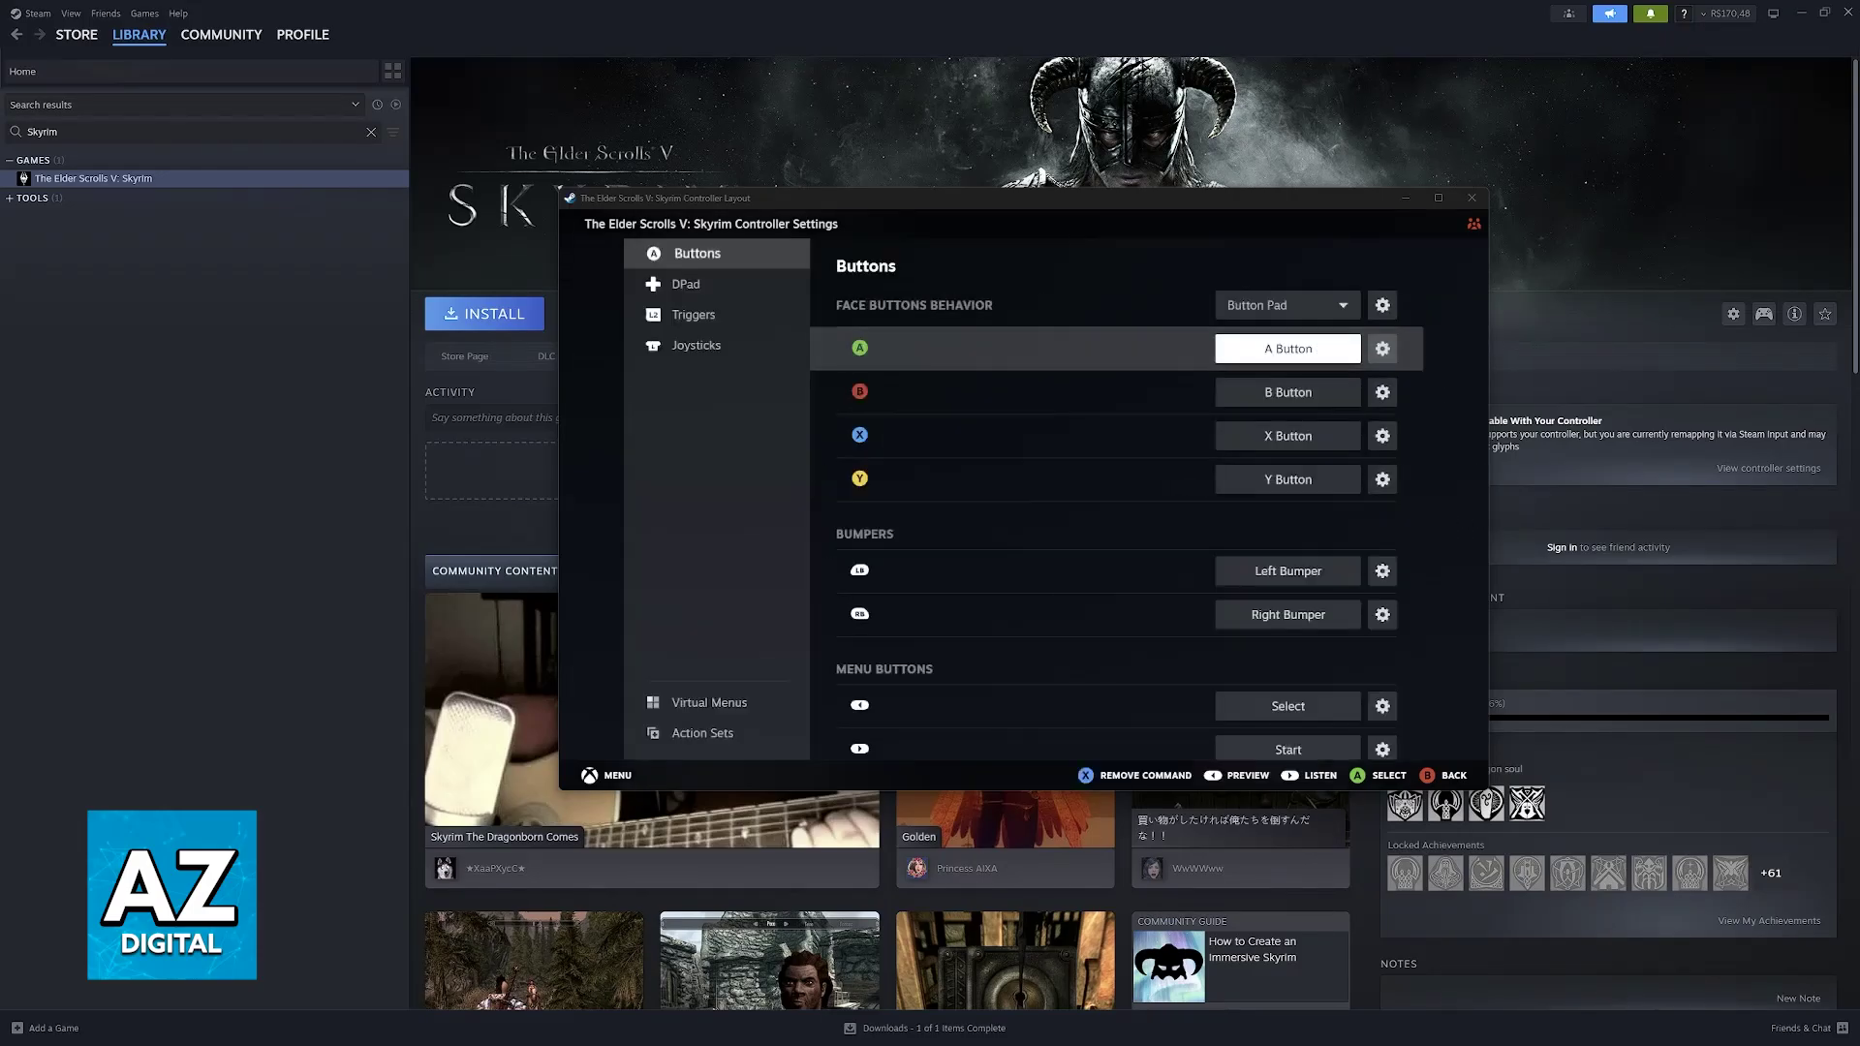
pyautogui.press('Escape')
pyautogui.press('Escape')
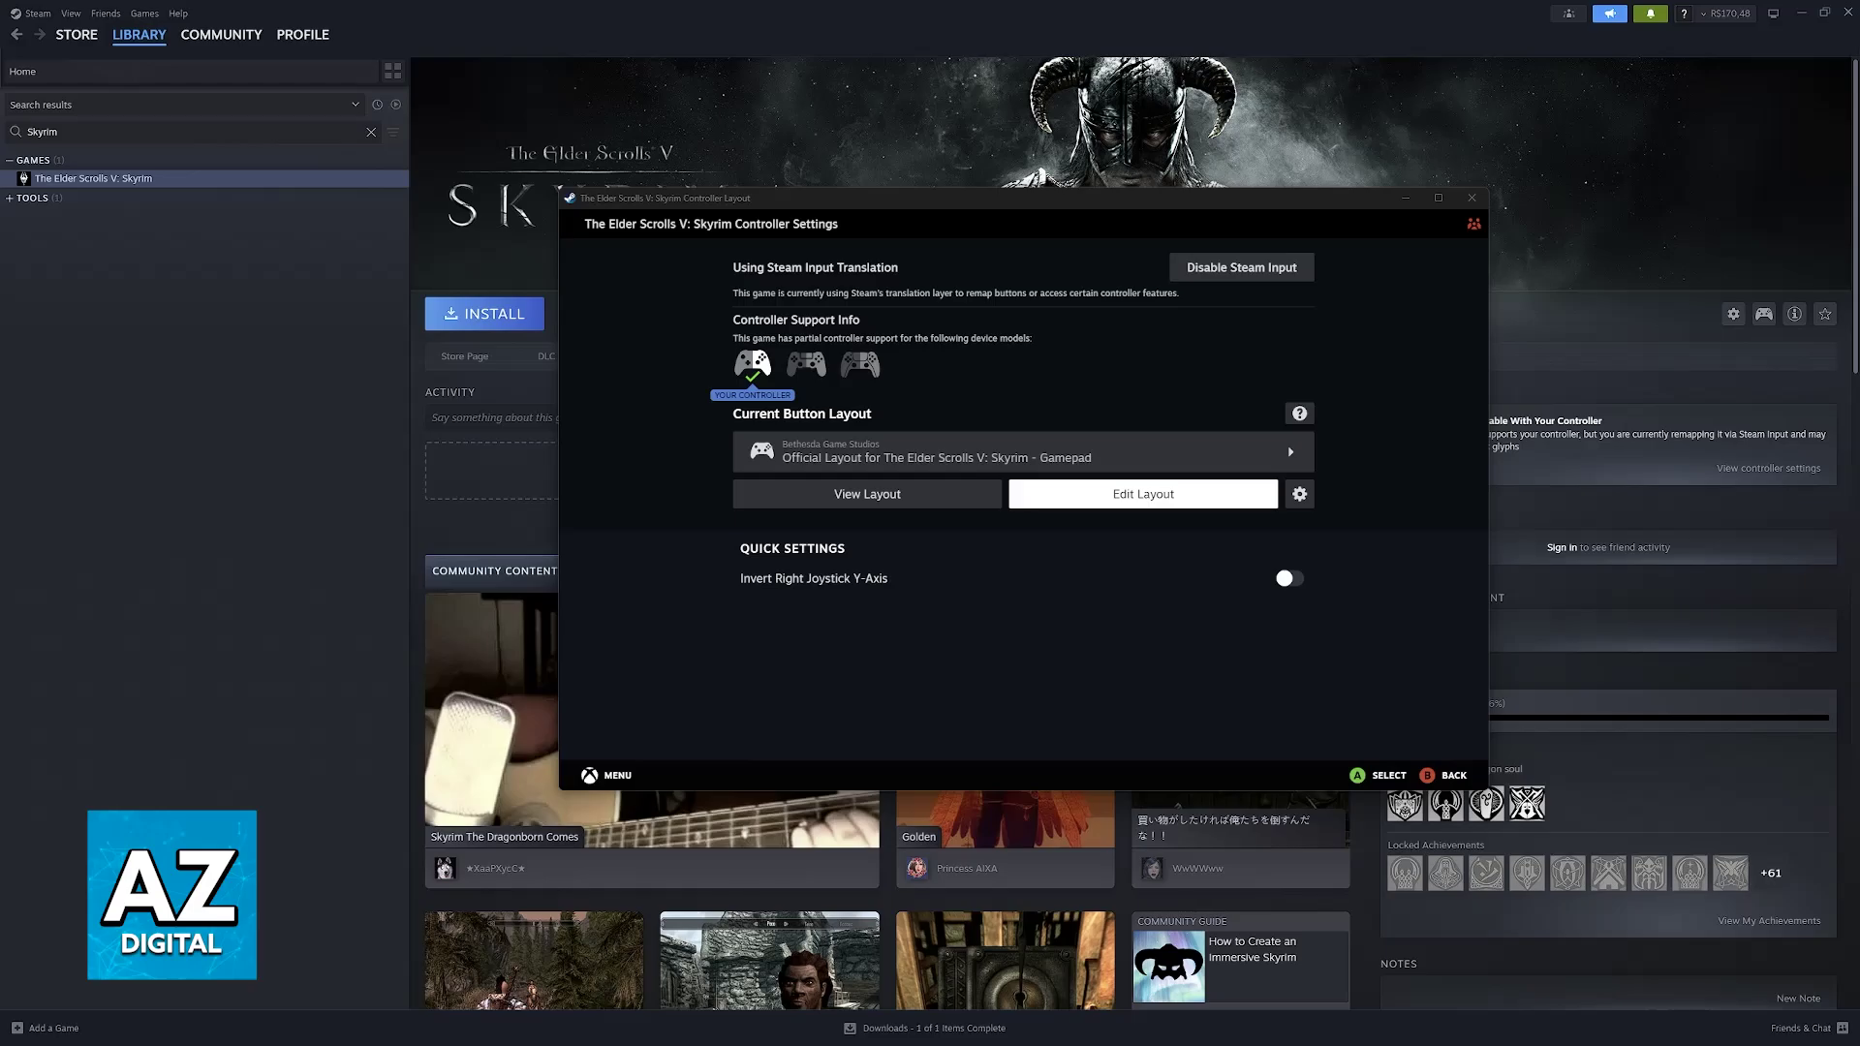
pyautogui.press('Up')
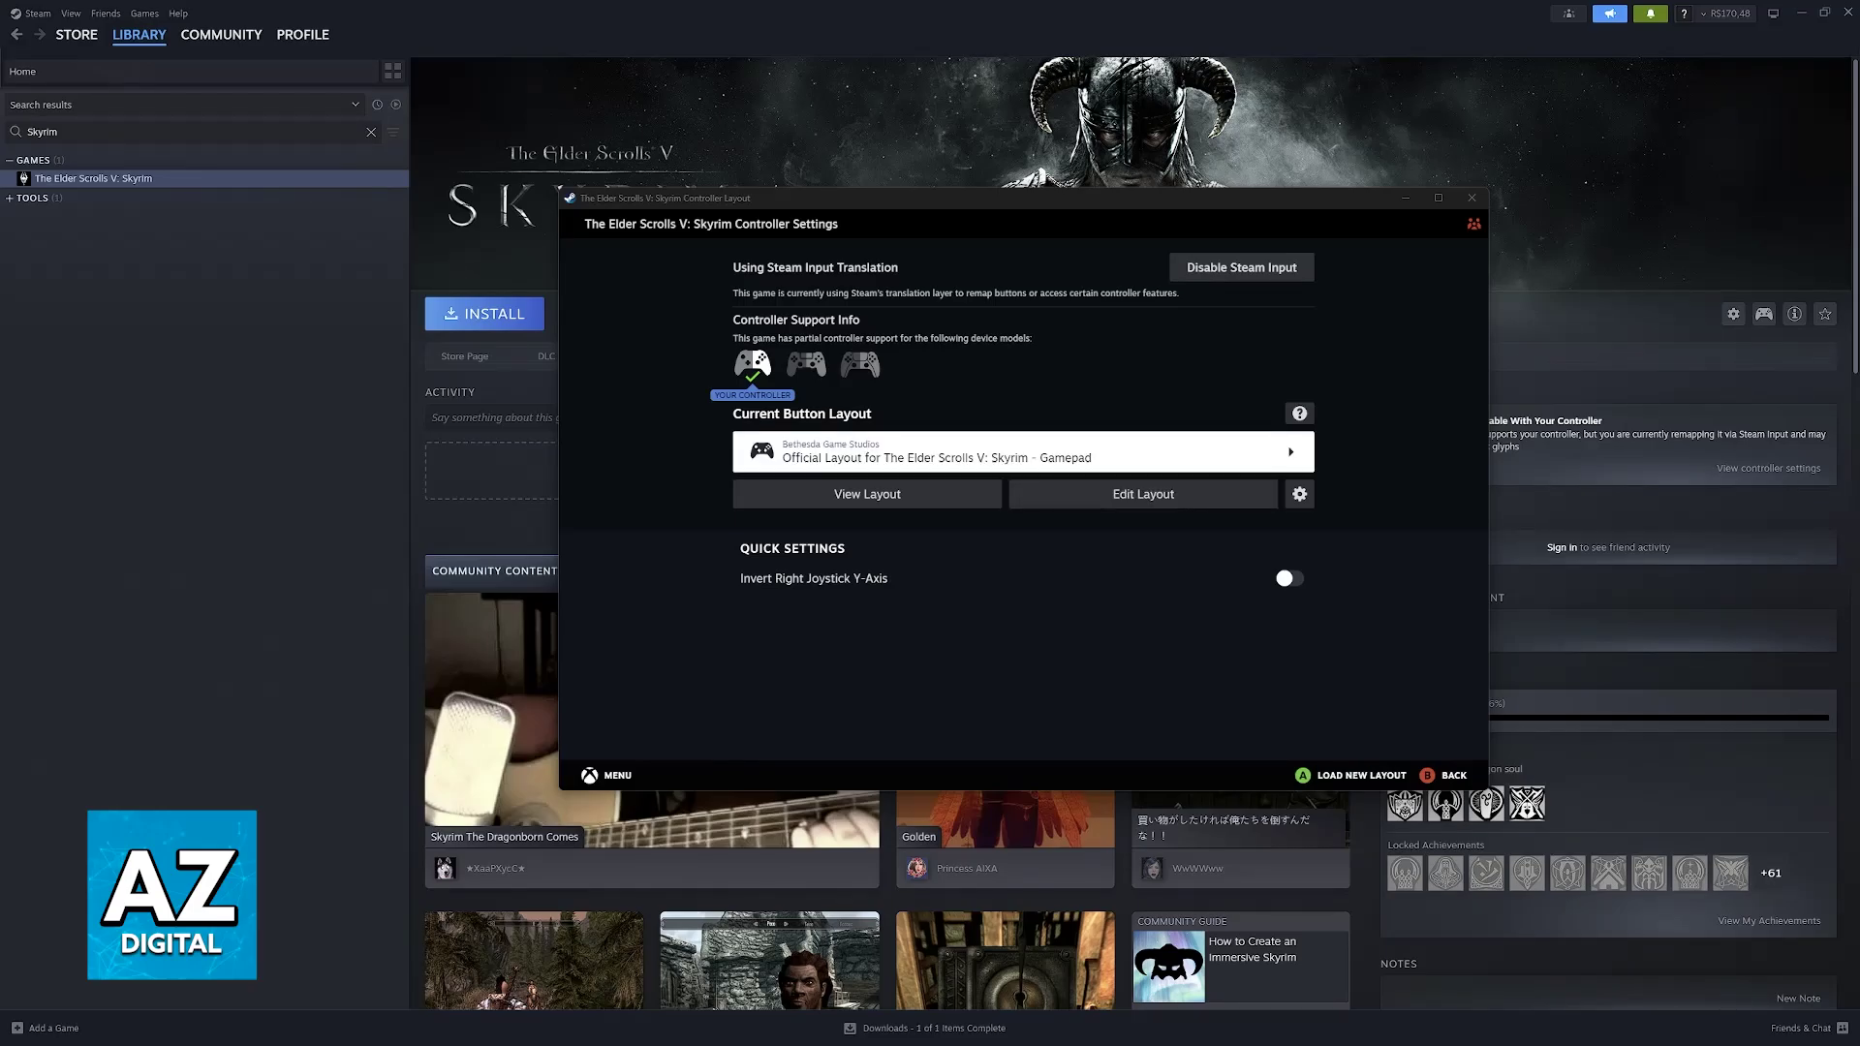
pyautogui.press('Return')
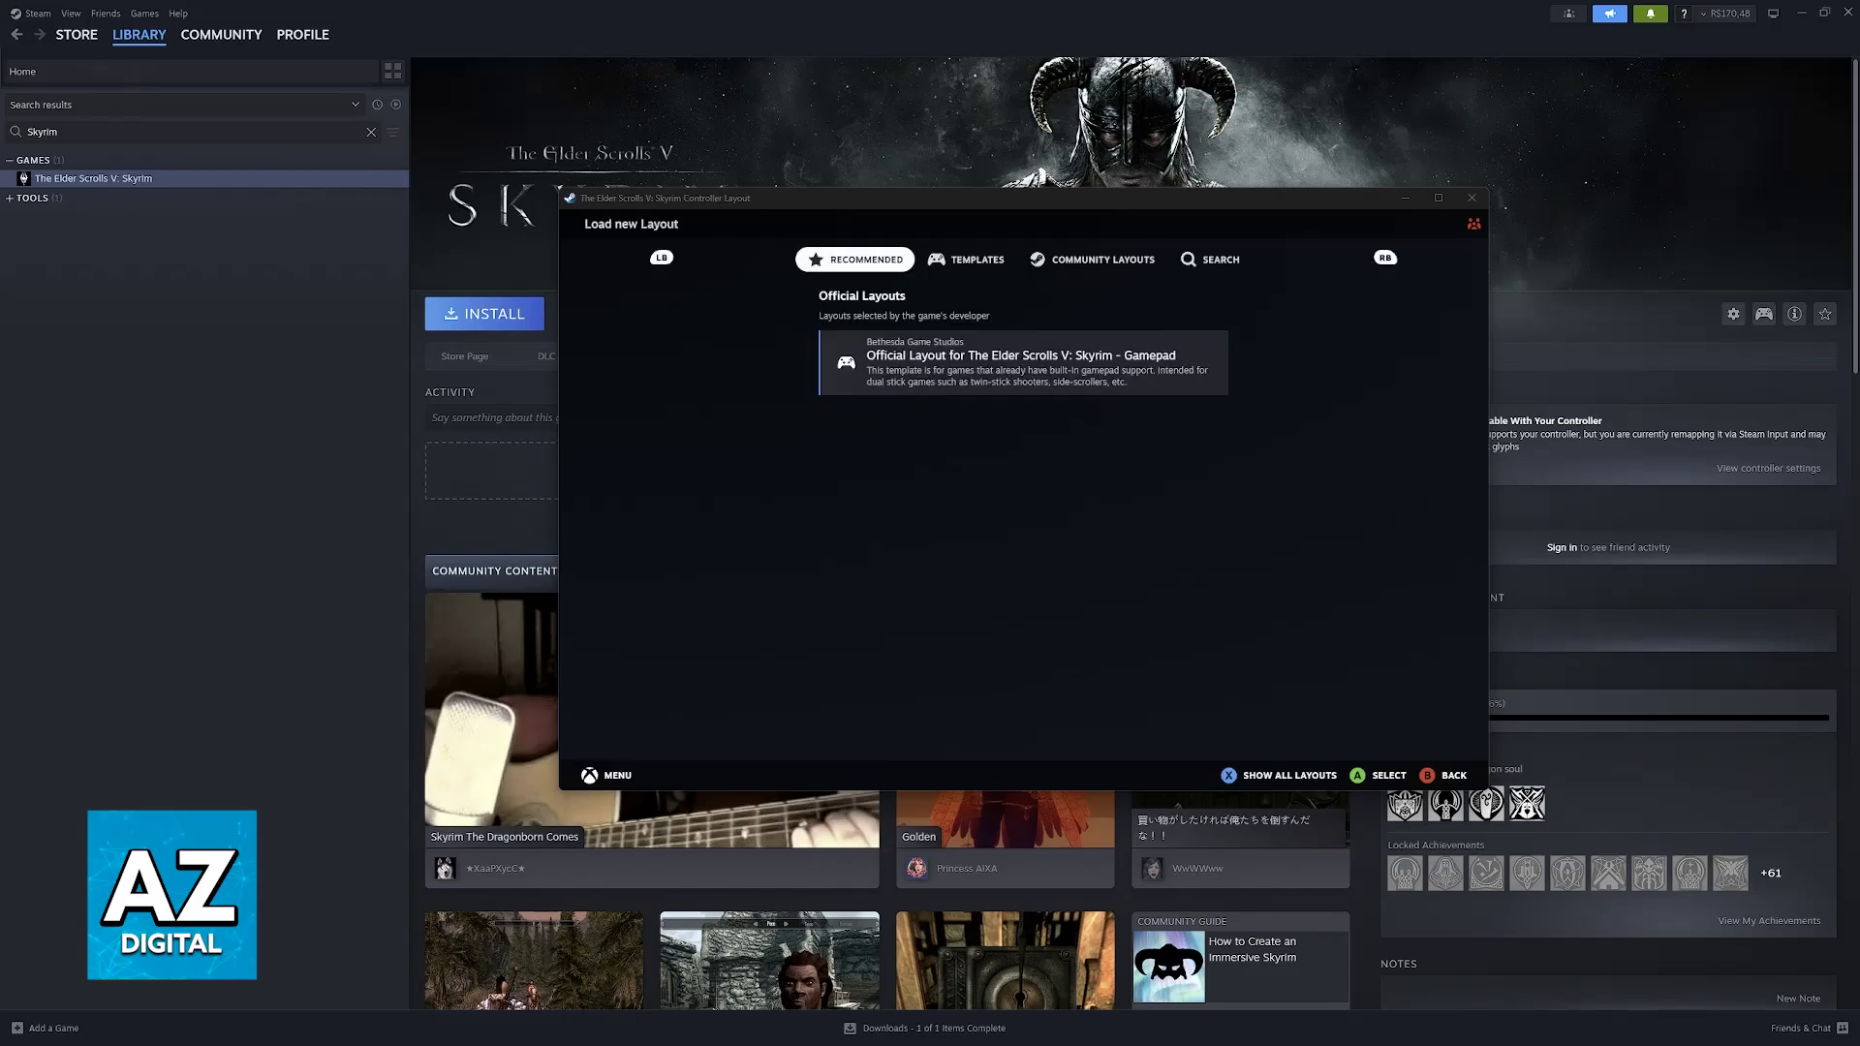
pyautogui.press('Right')
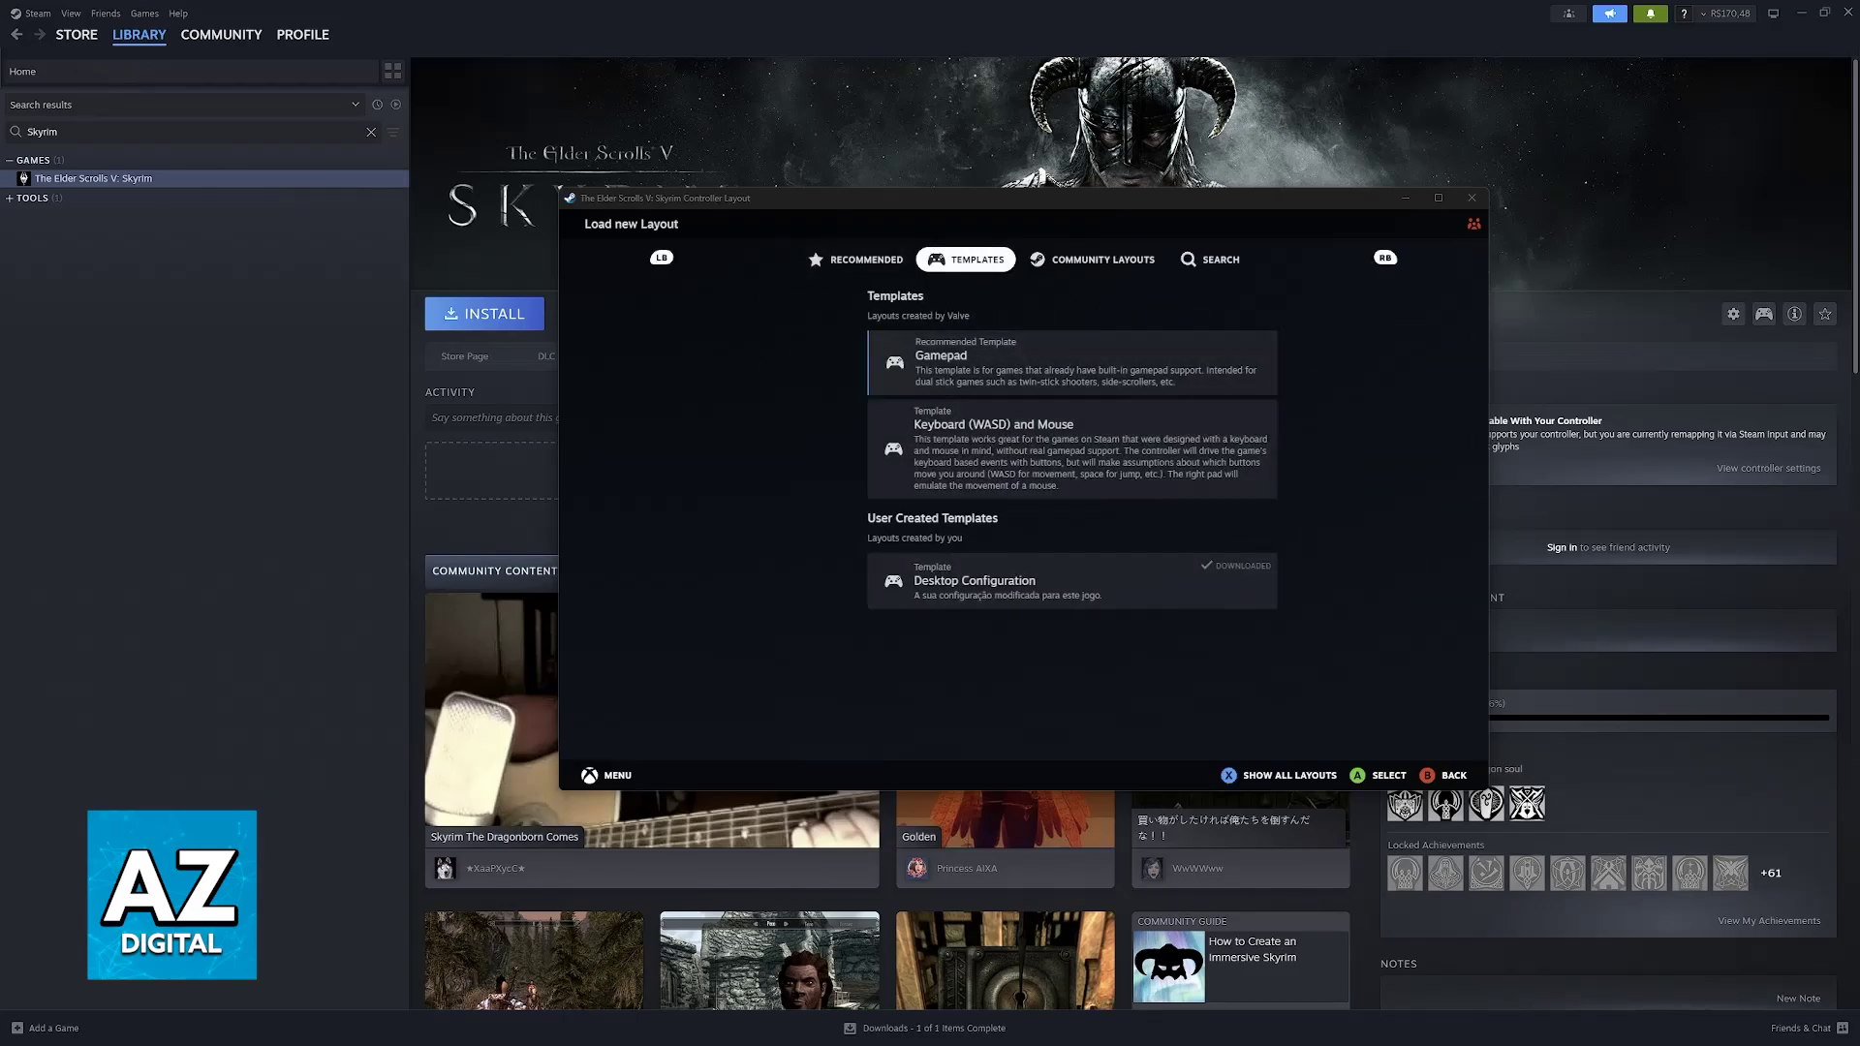
pyautogui.press('Right')
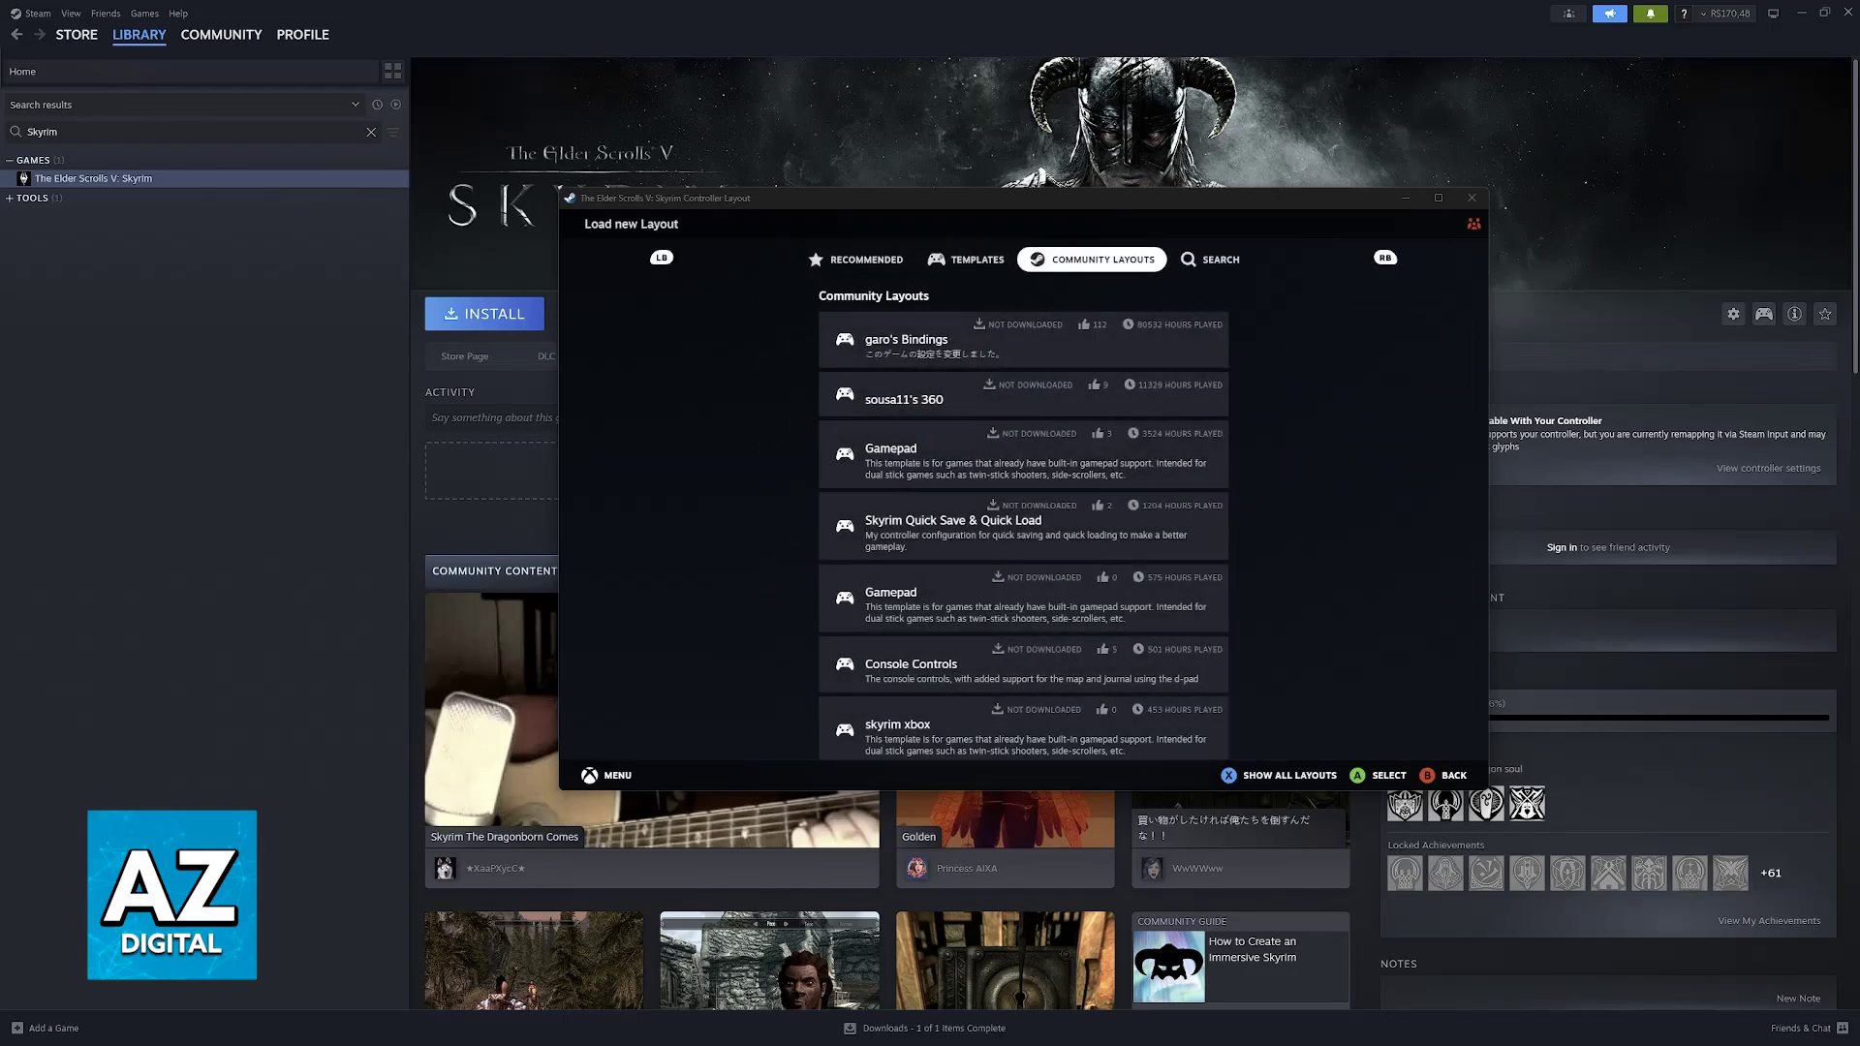
pyautogui.press('Down')
pyautogui.press('Down')
pyautogui.press('Down')
pyautogui.press('Down')
pyautogui.press('Down')
pyautogui.press('Down')
pyautogui.press('Down')
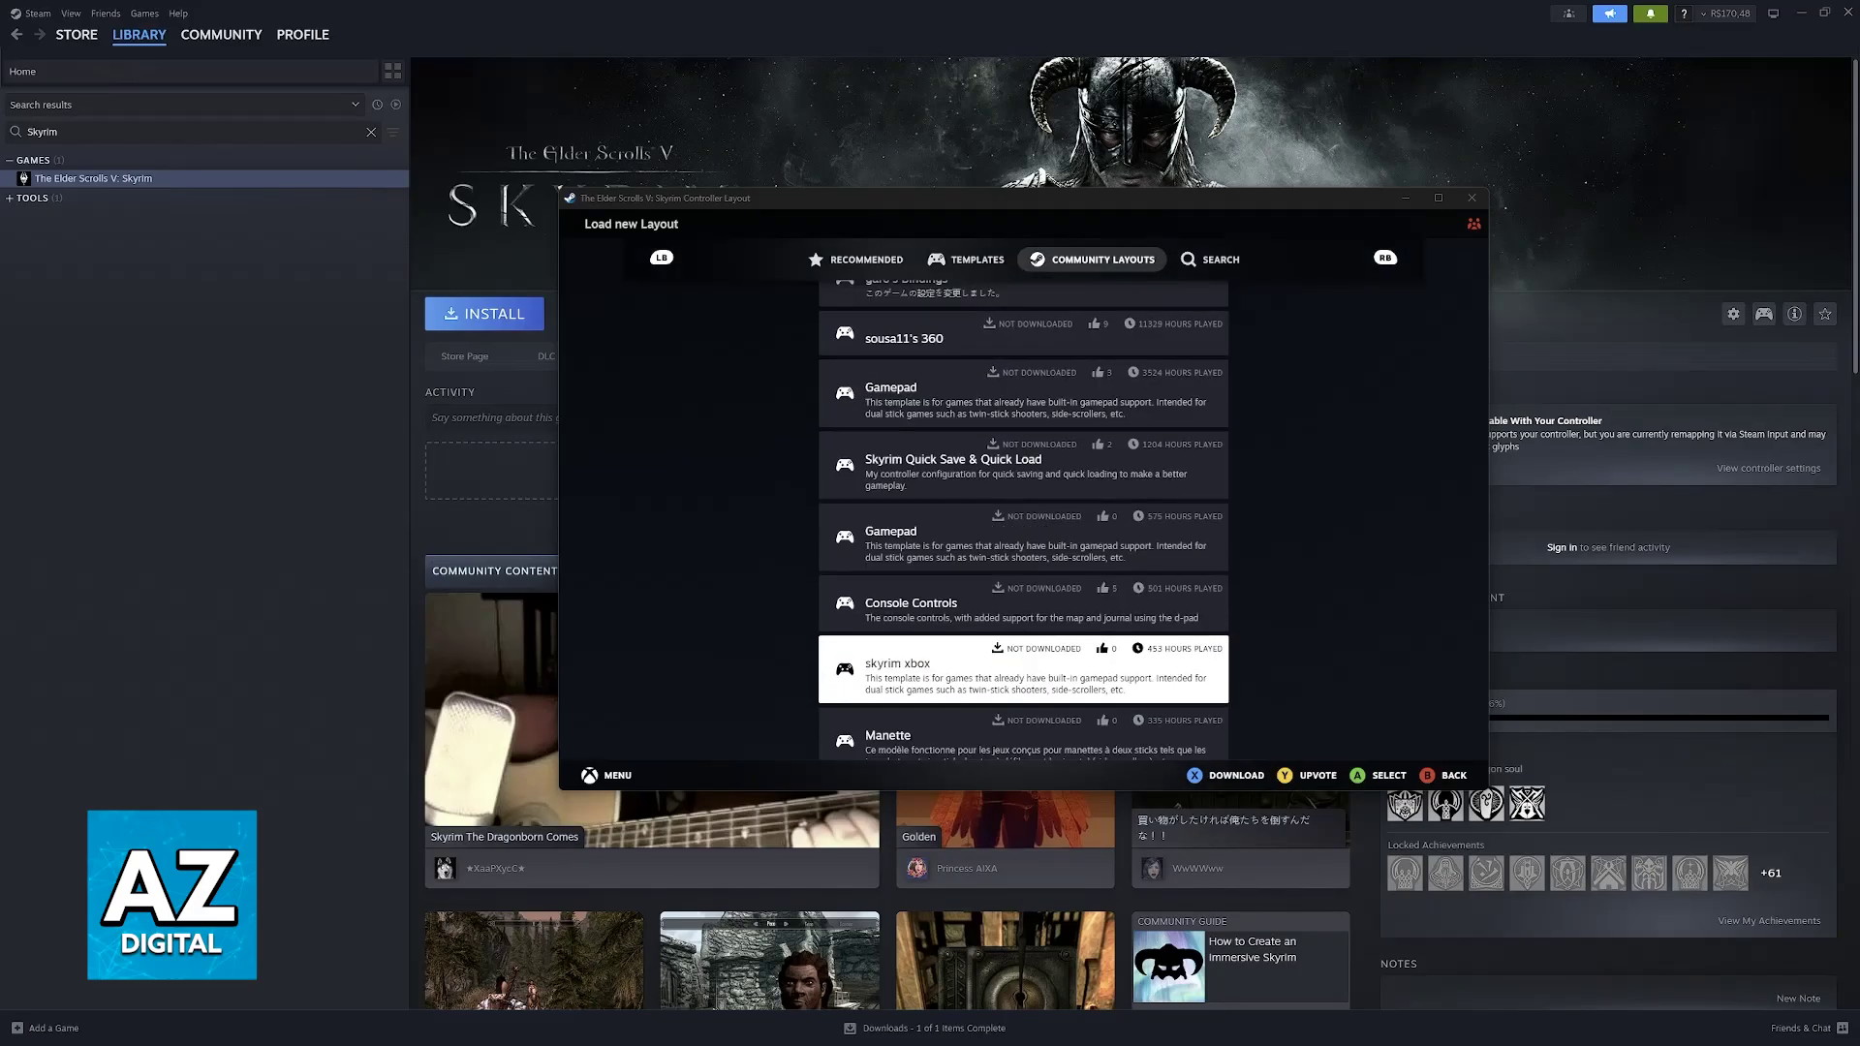
pyautogui.press('Escape')
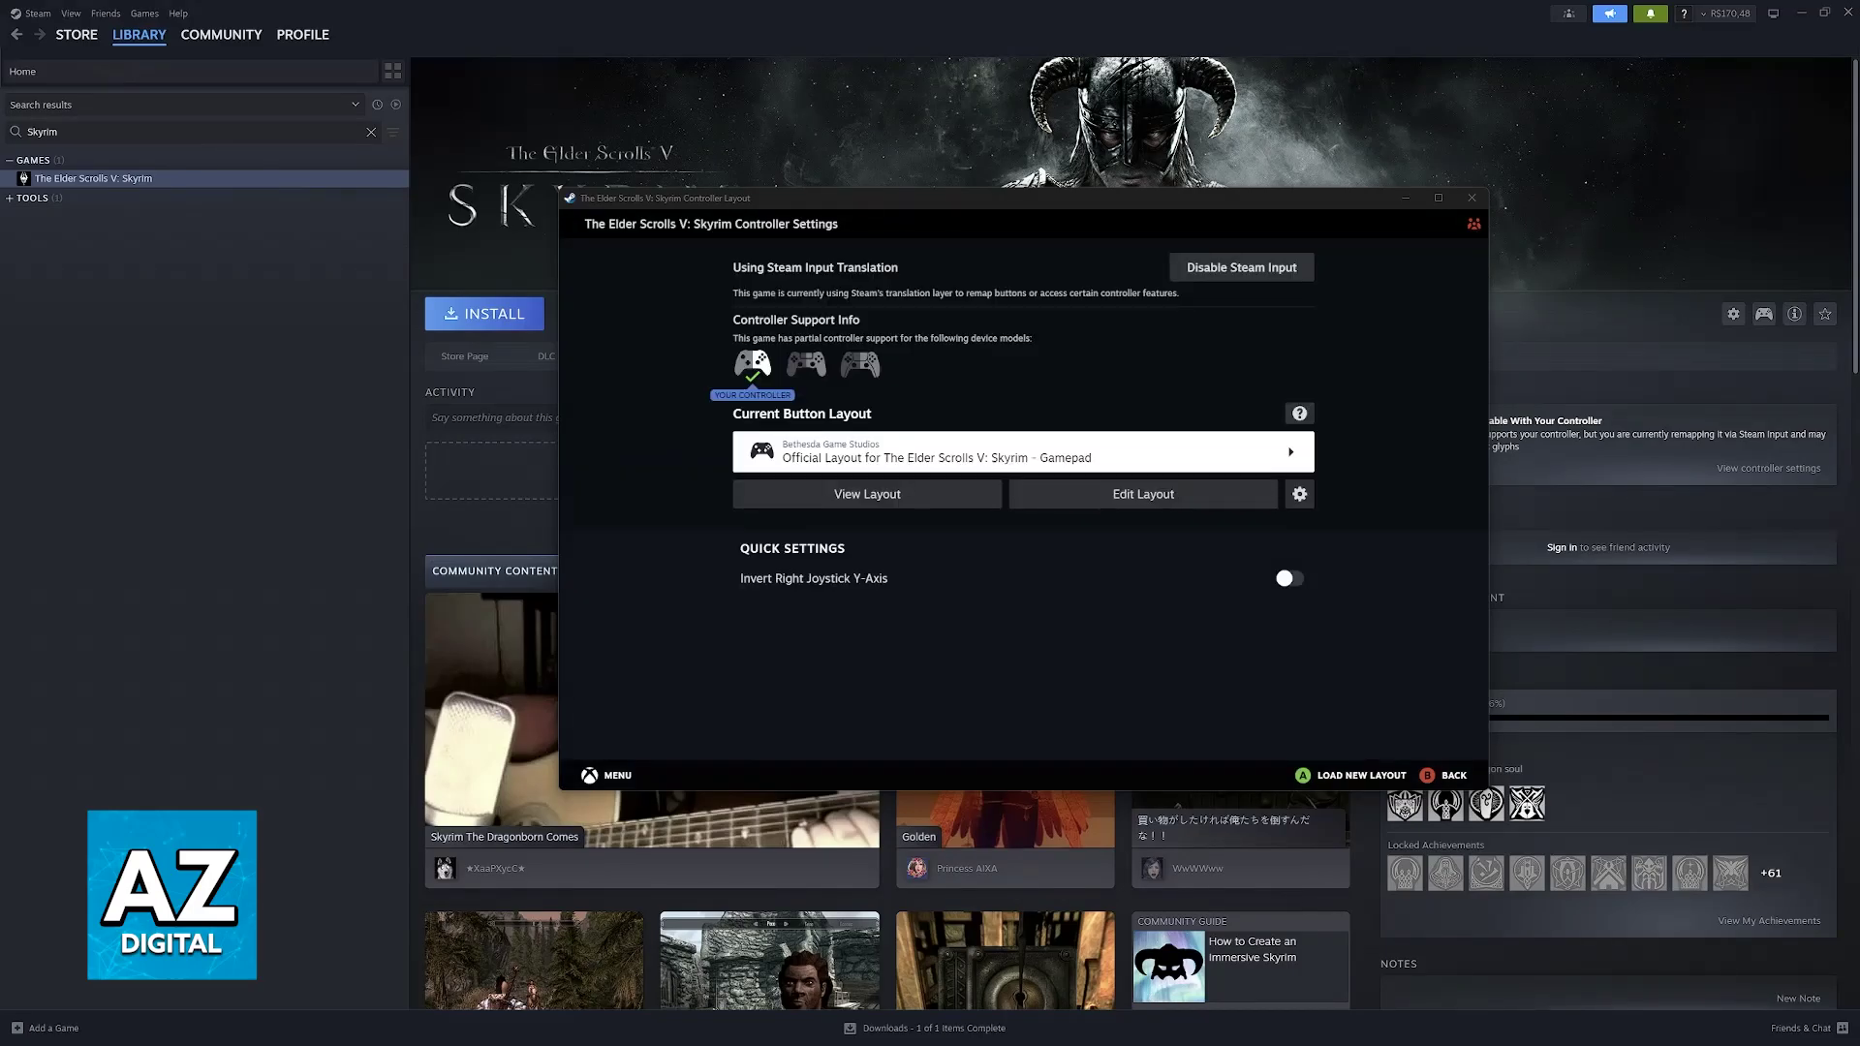
# Dismiss Skyrim's controller layout window with Escape, back to the Properties Controller page
pyautogui.press('Escape')
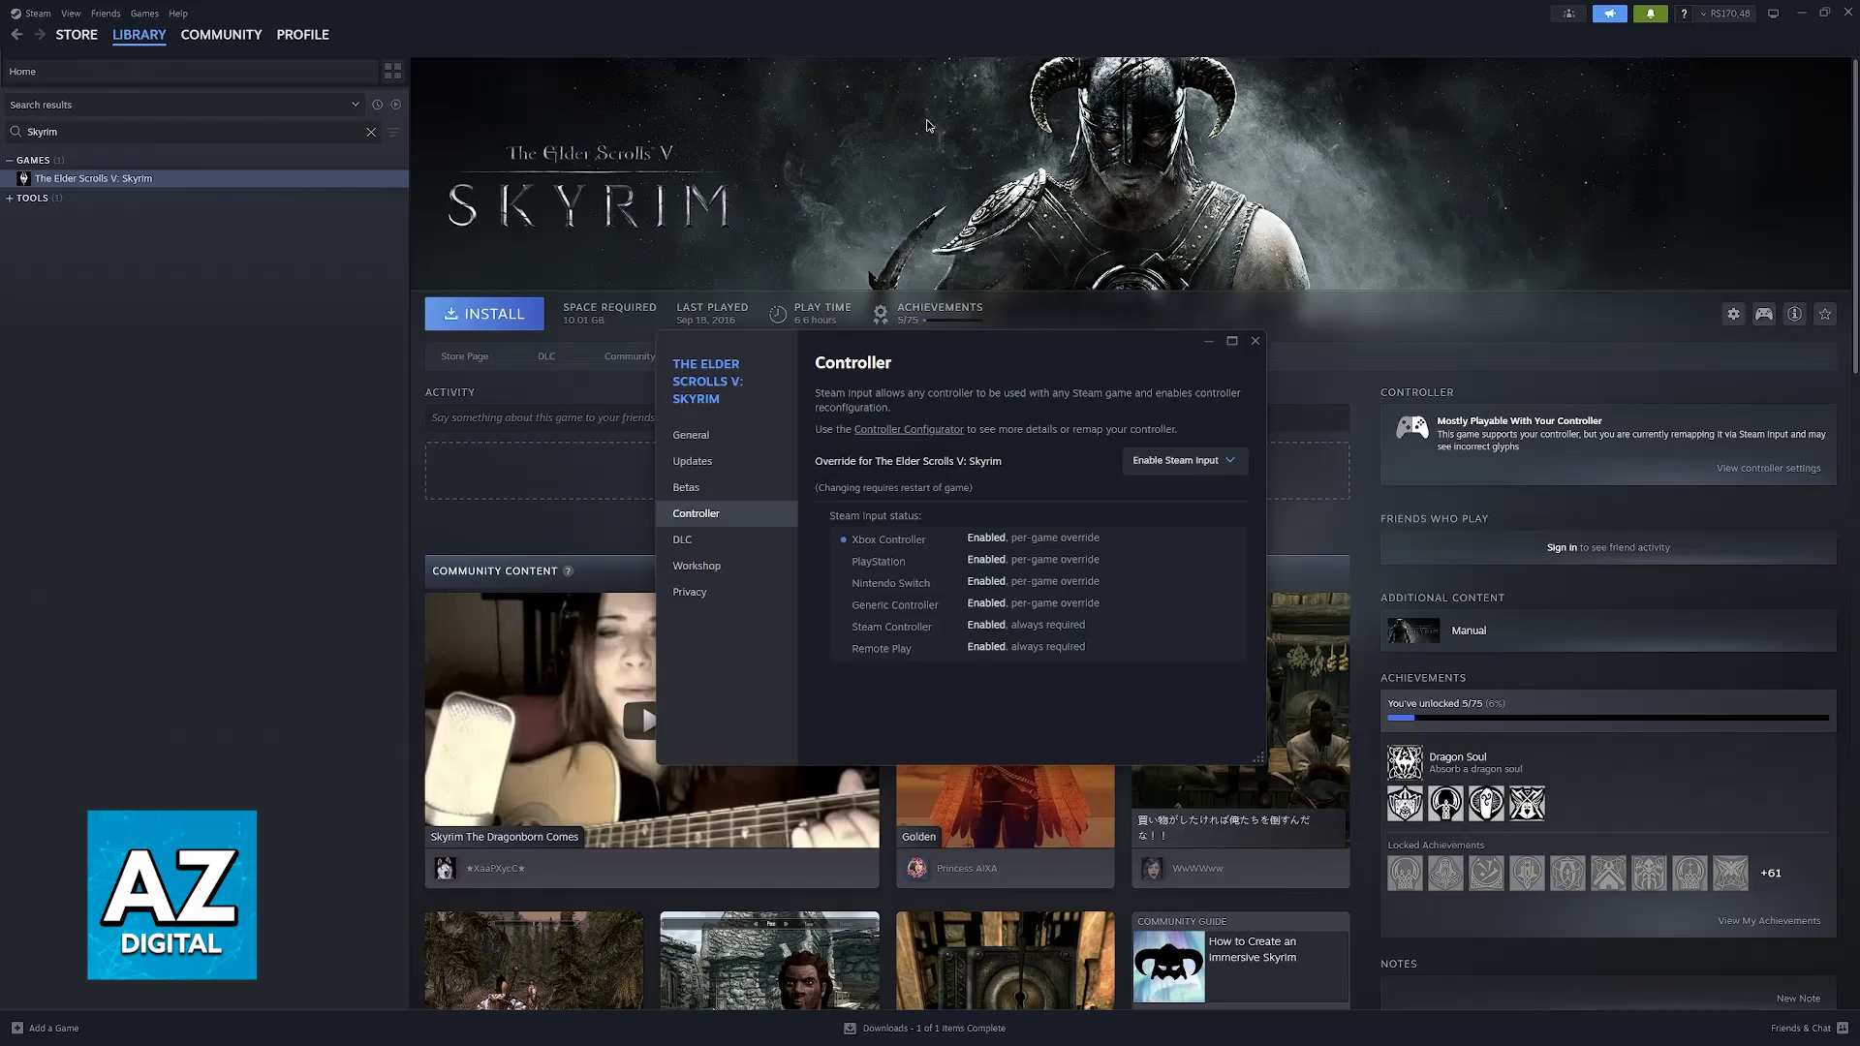